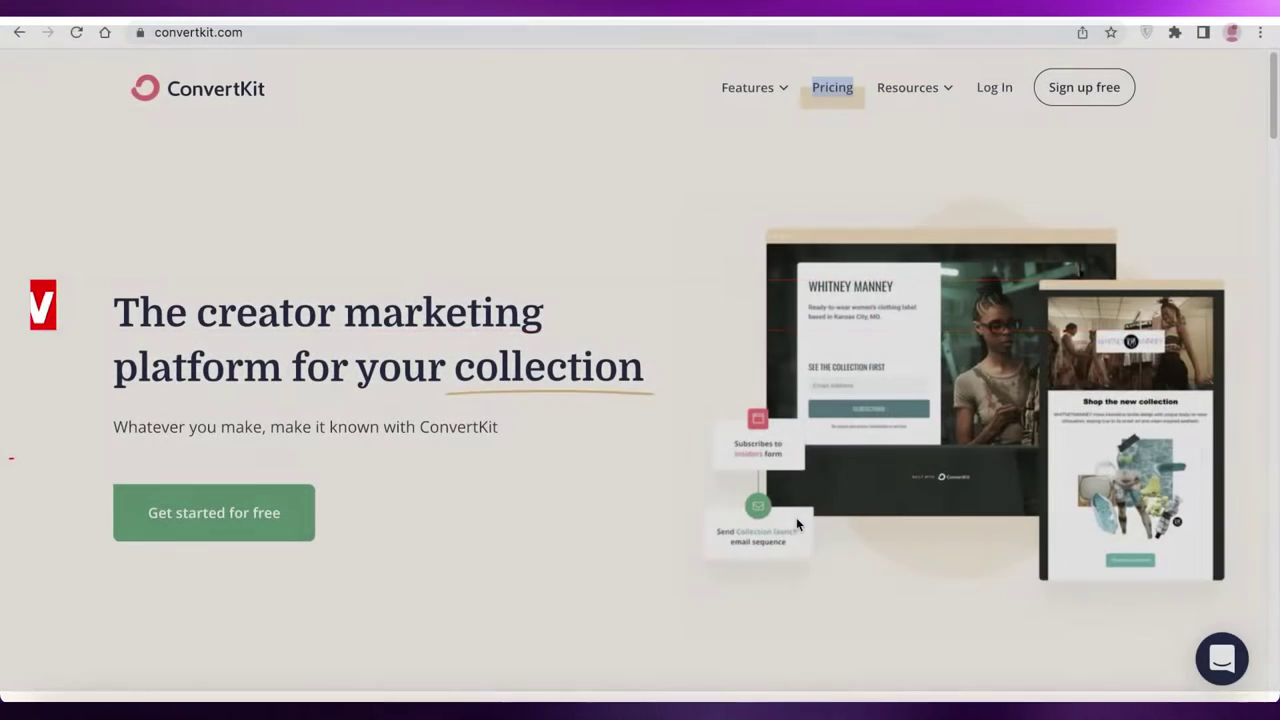
Step: Look through the ConvertKit home page, including its benefits overview, creator categories and customer testimonial
scroll(466, 335, "down", 1)
scroll(464, 343, "down", 3)
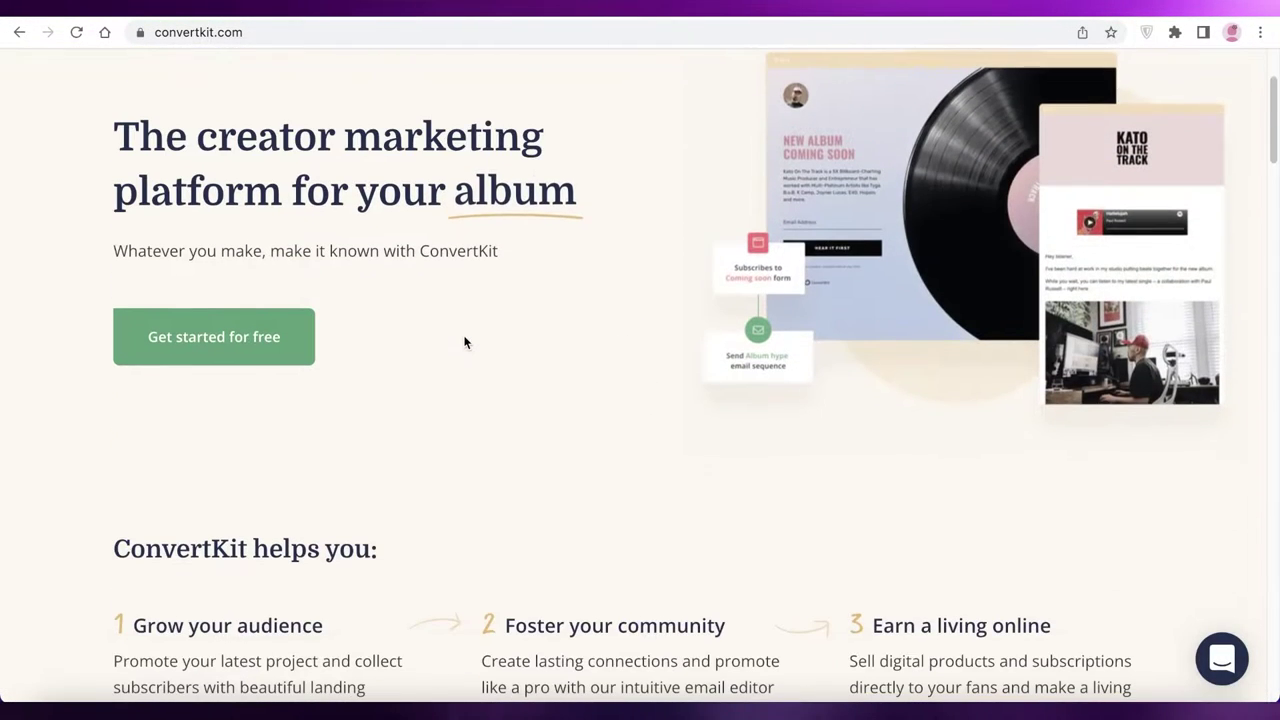
scroll(464, 343, "down", 4)
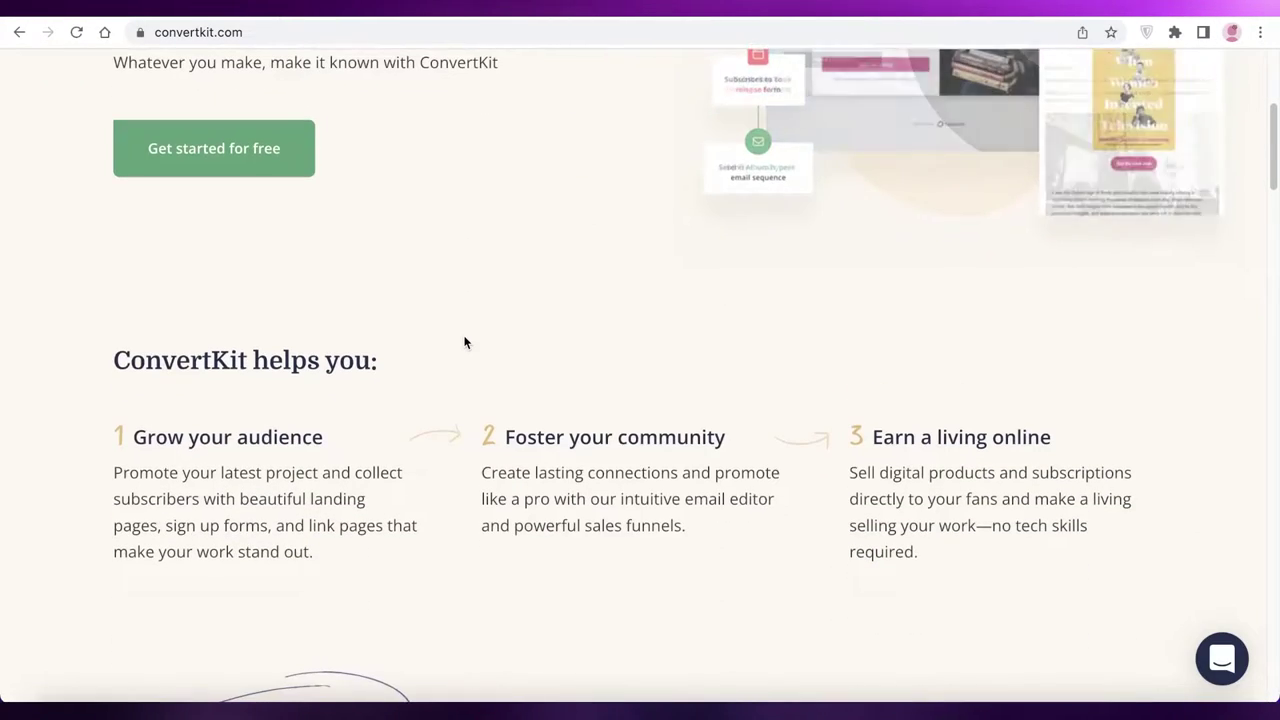
scroll(464, 343, "up", 8)
scroll(464, 343, "down", 16)
scroll(464, 343, "down", 7)
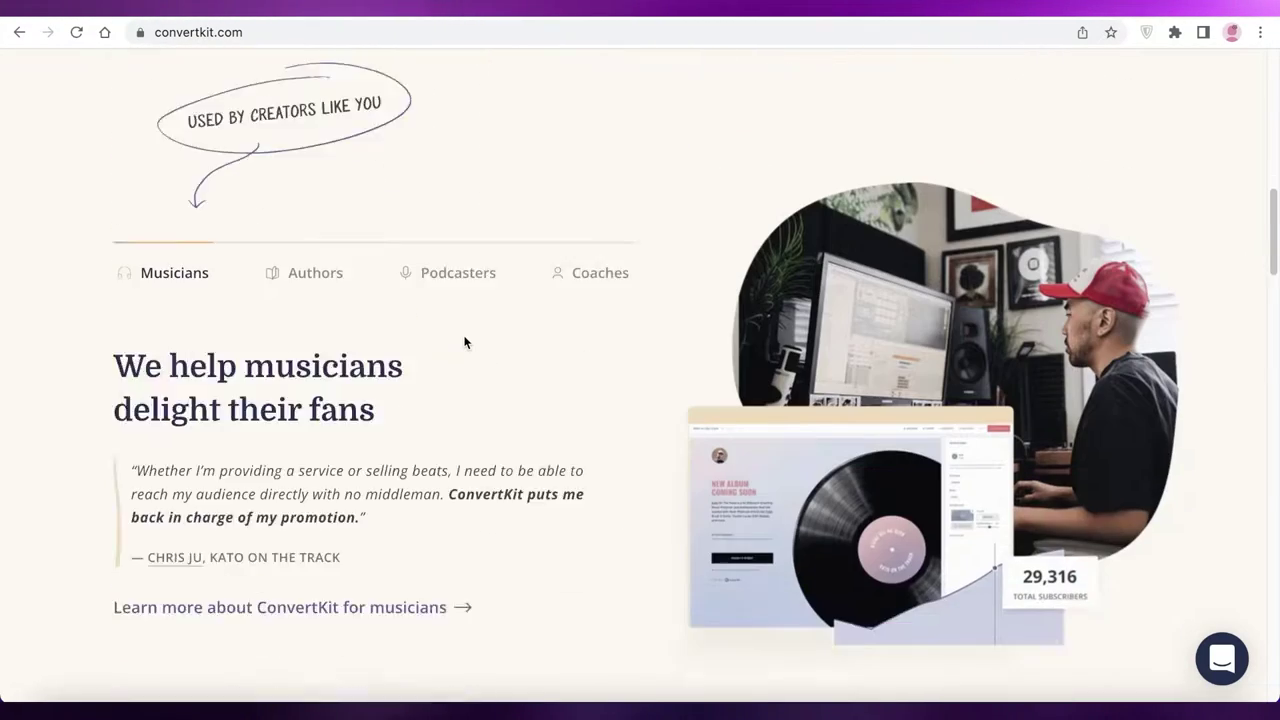
scroll(458, 337, "up", 10)
scroll(458, 337, "down", 10)
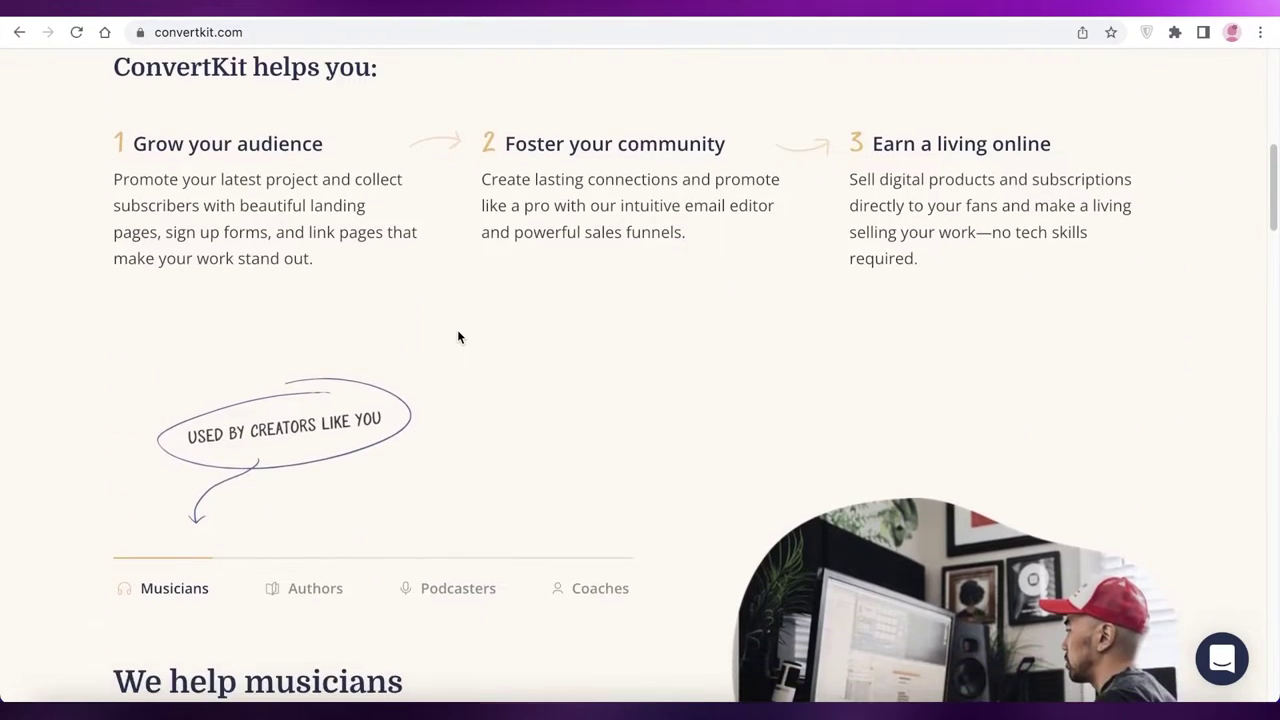
scroll(457, 339, "up", 17)
scroll(456, 339, "down", 17)
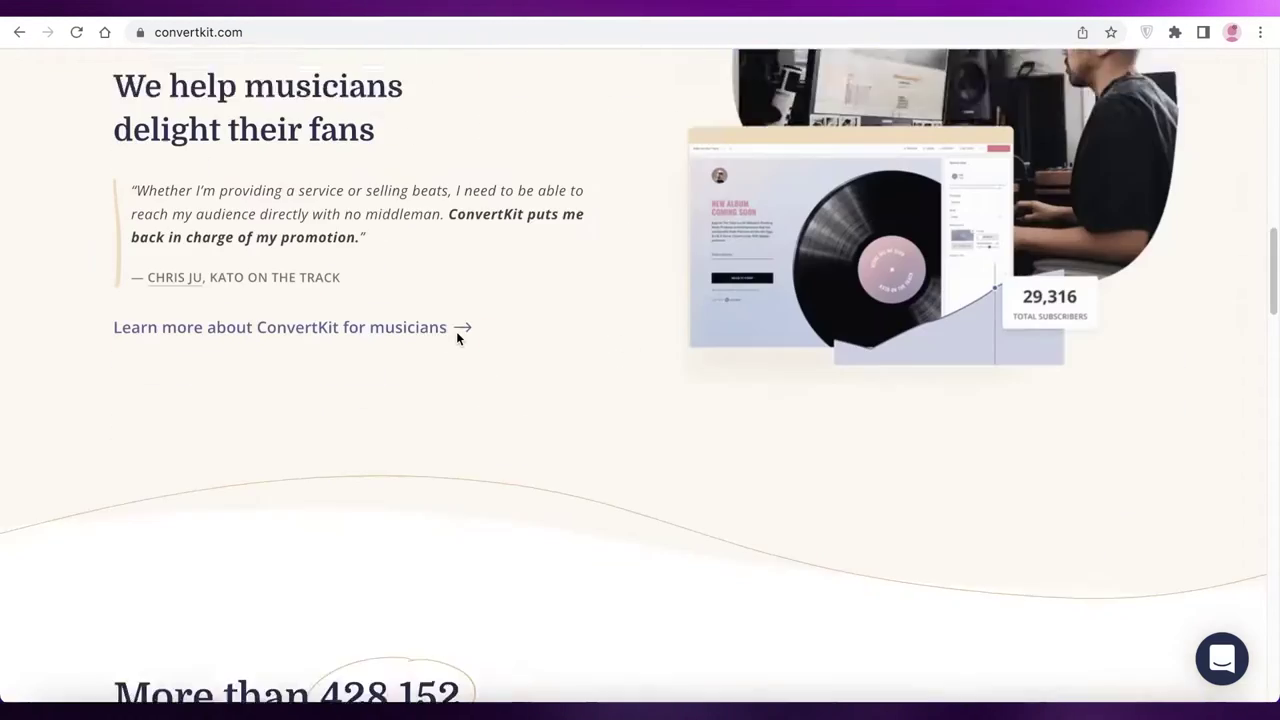
scroll(456, 339, "up", 10)
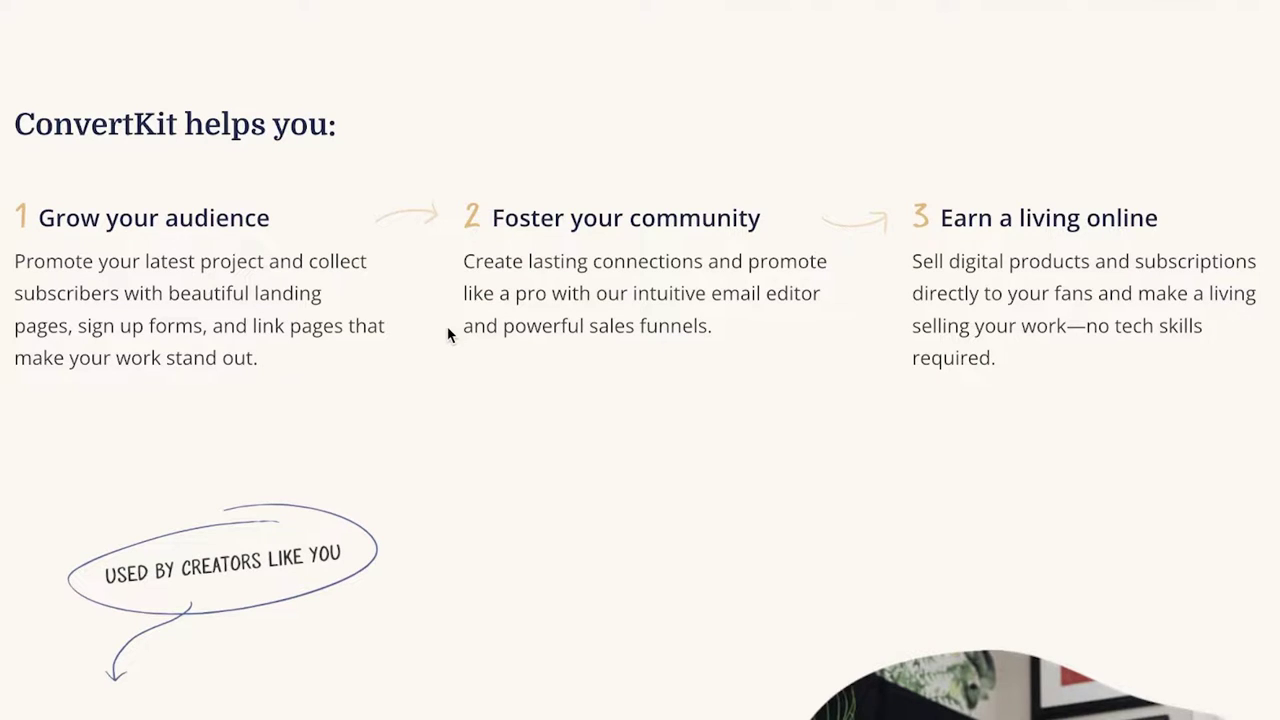
scroll(466, 320, "down", 8)
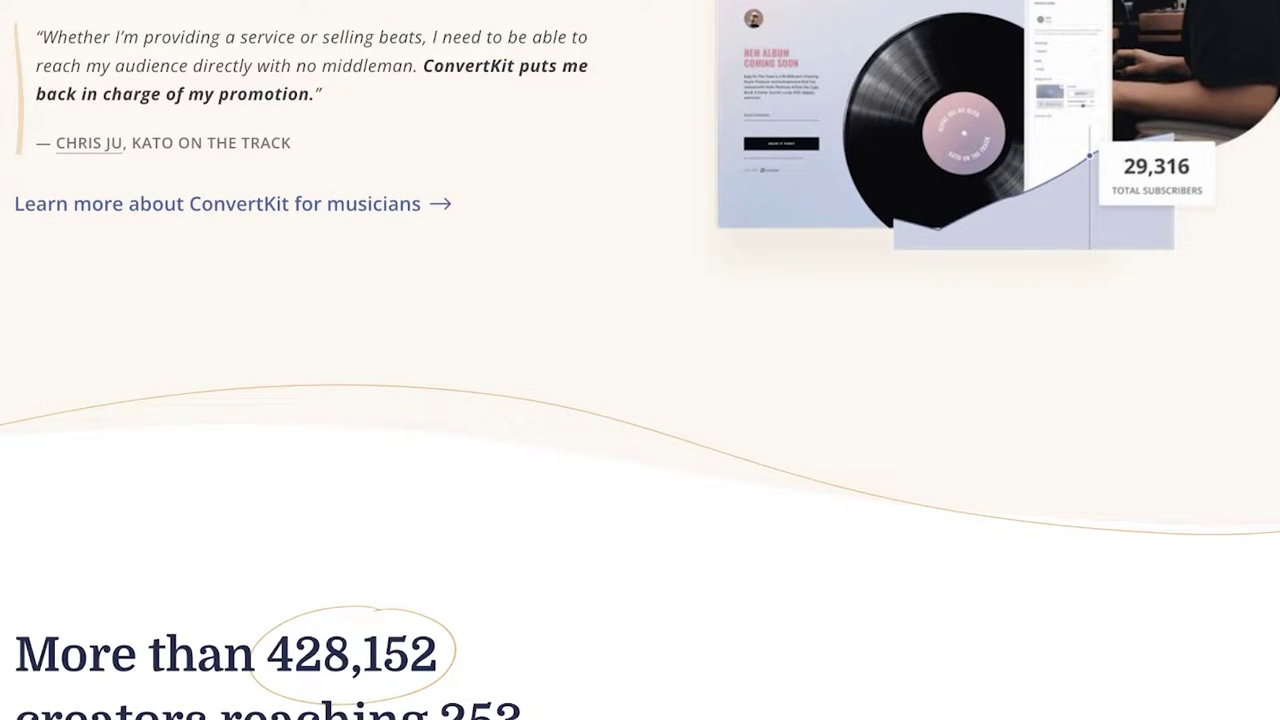
scroll(804, 172, "down", 5)
scroll(806, 171, "up", 9)
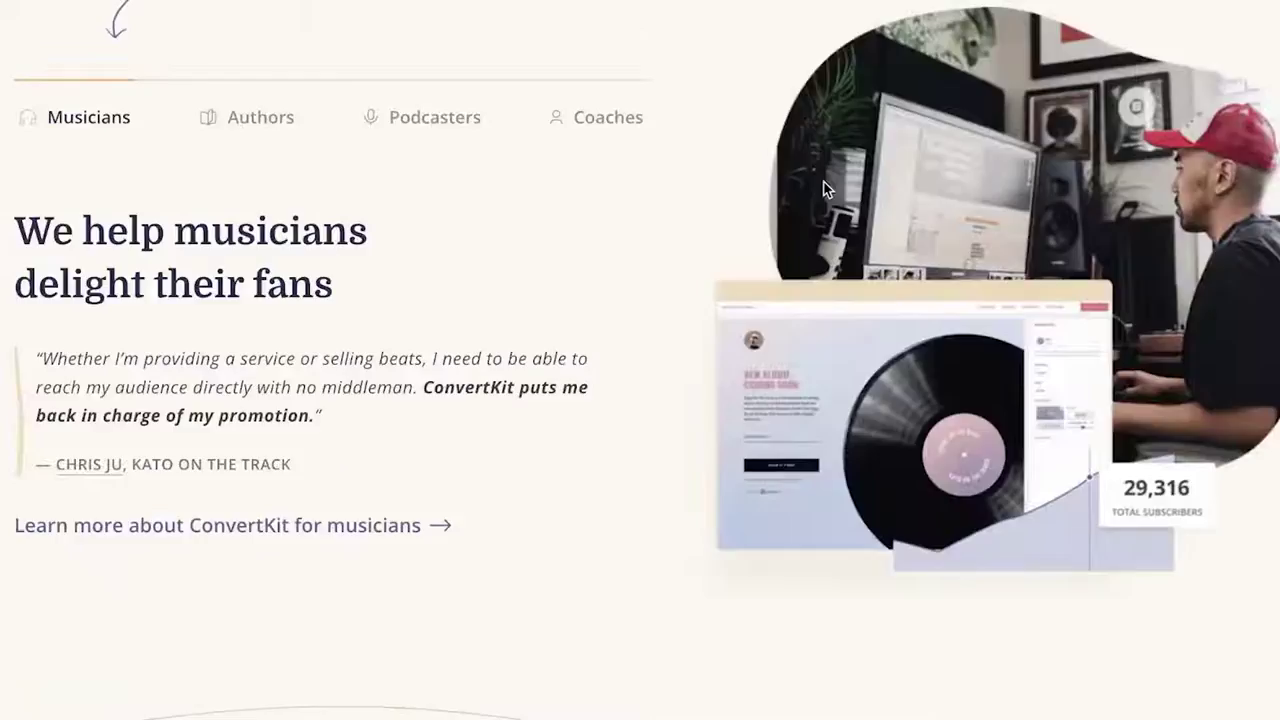
scroll(827, 190, "up", 10)
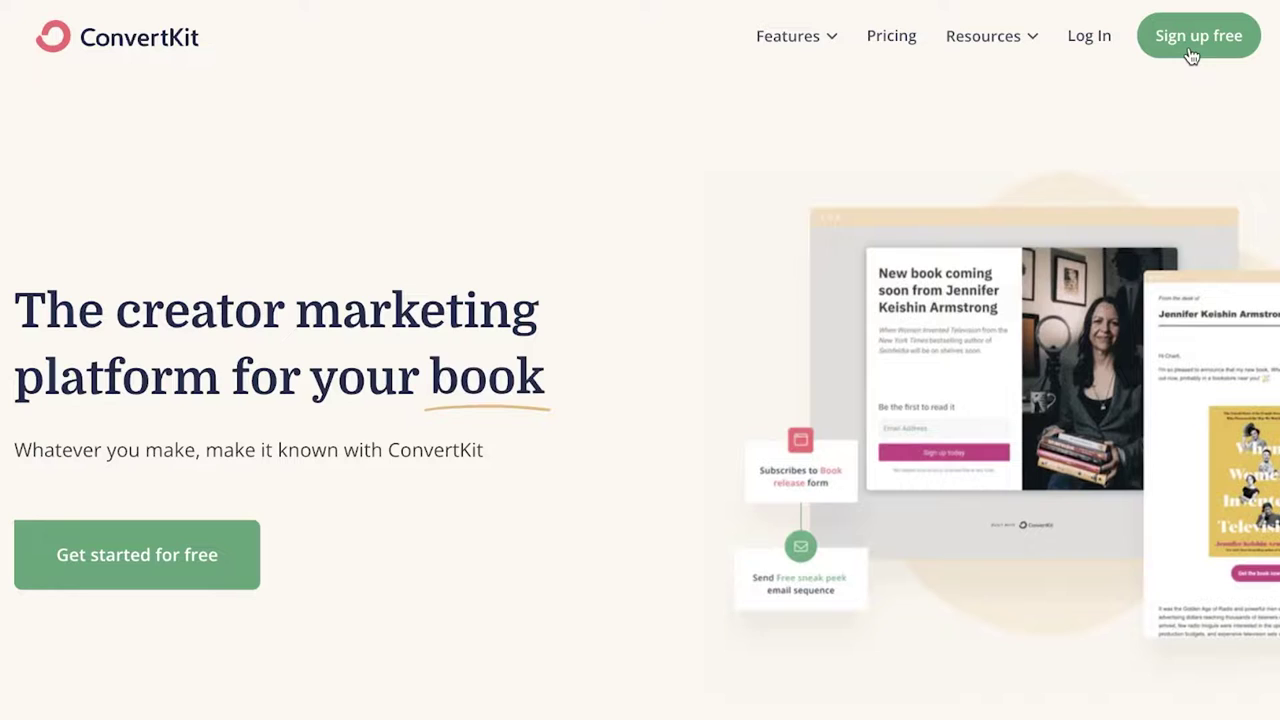
Step: Open the free sign-up page and switch from account creation to logging in with an existing account
left_click(1190, 48)
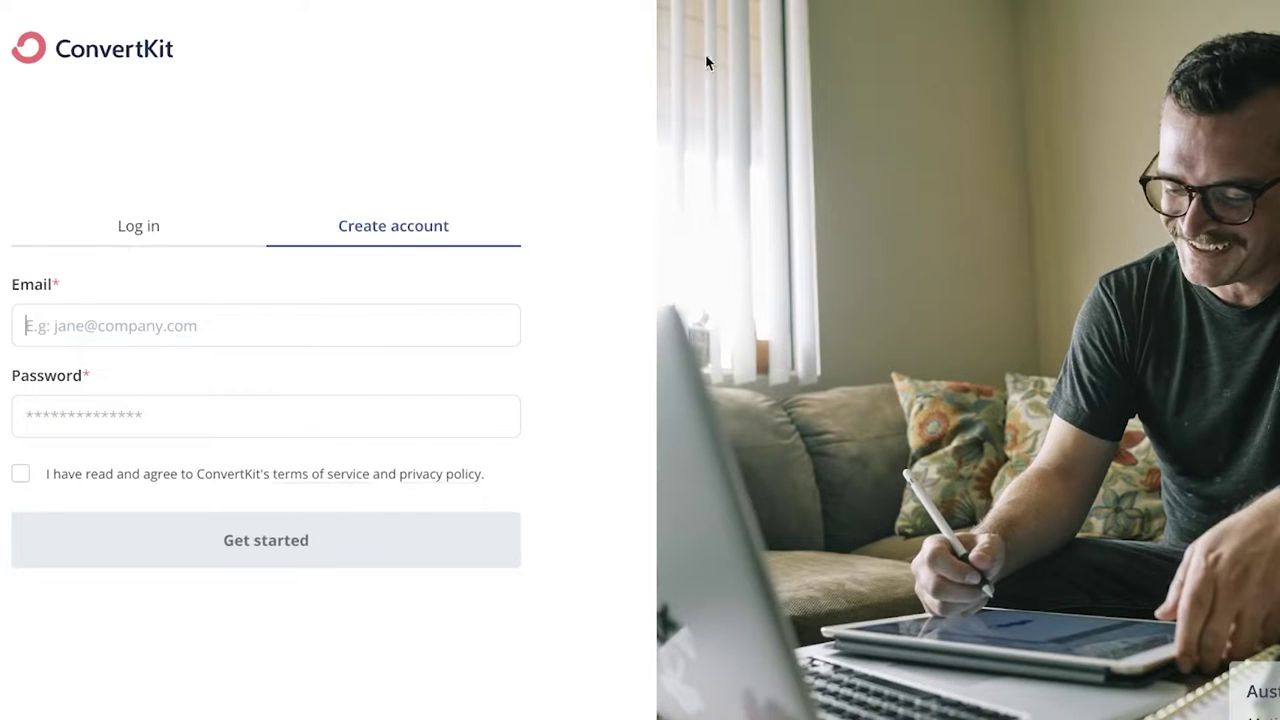
left_click(335, 320)
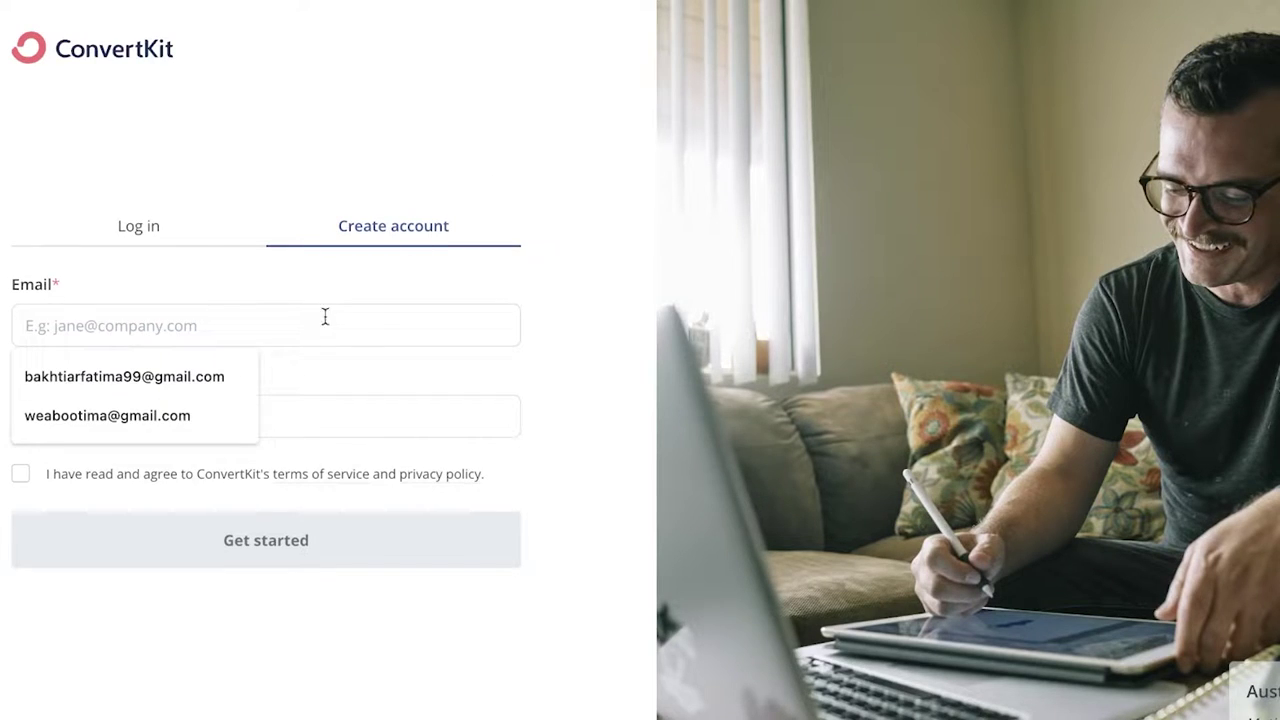
left_click(197, 237)
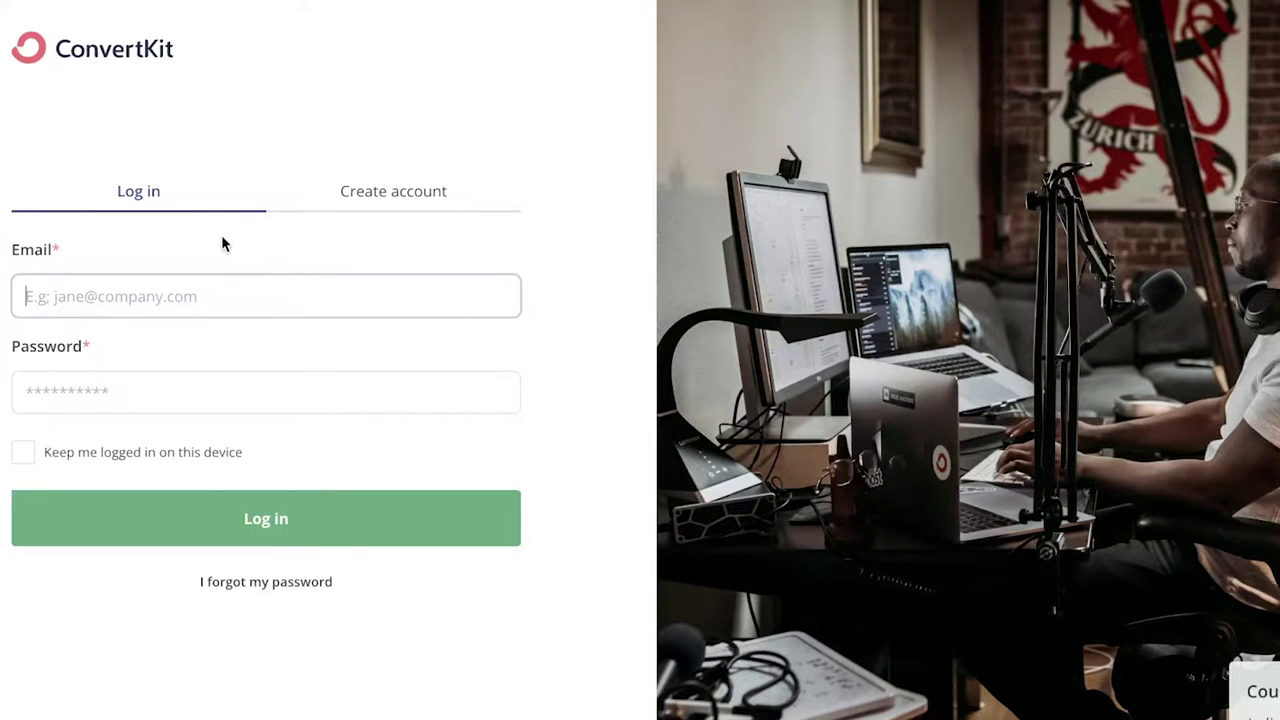
Step: Fill in the account e-mail and the account password, and submit the login
left_click(205, 290)
type("w")
left_click(150, 347)
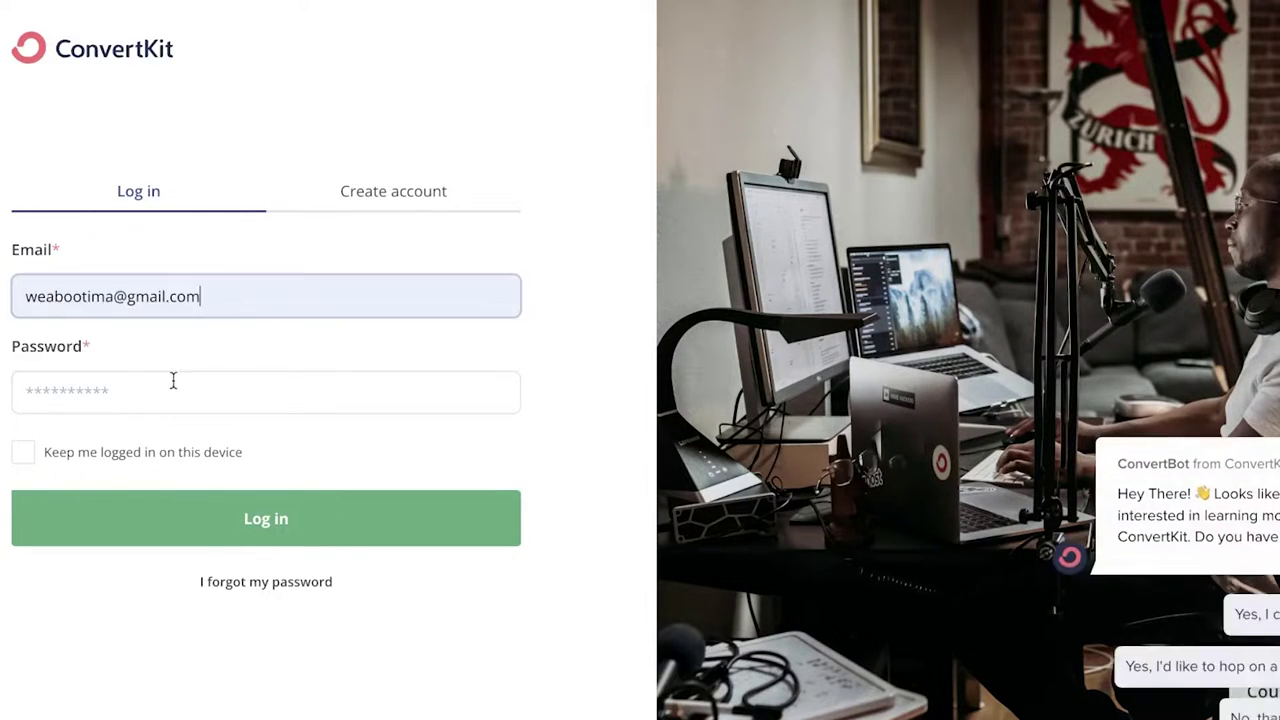
left_click(171, 385)
type("•••")
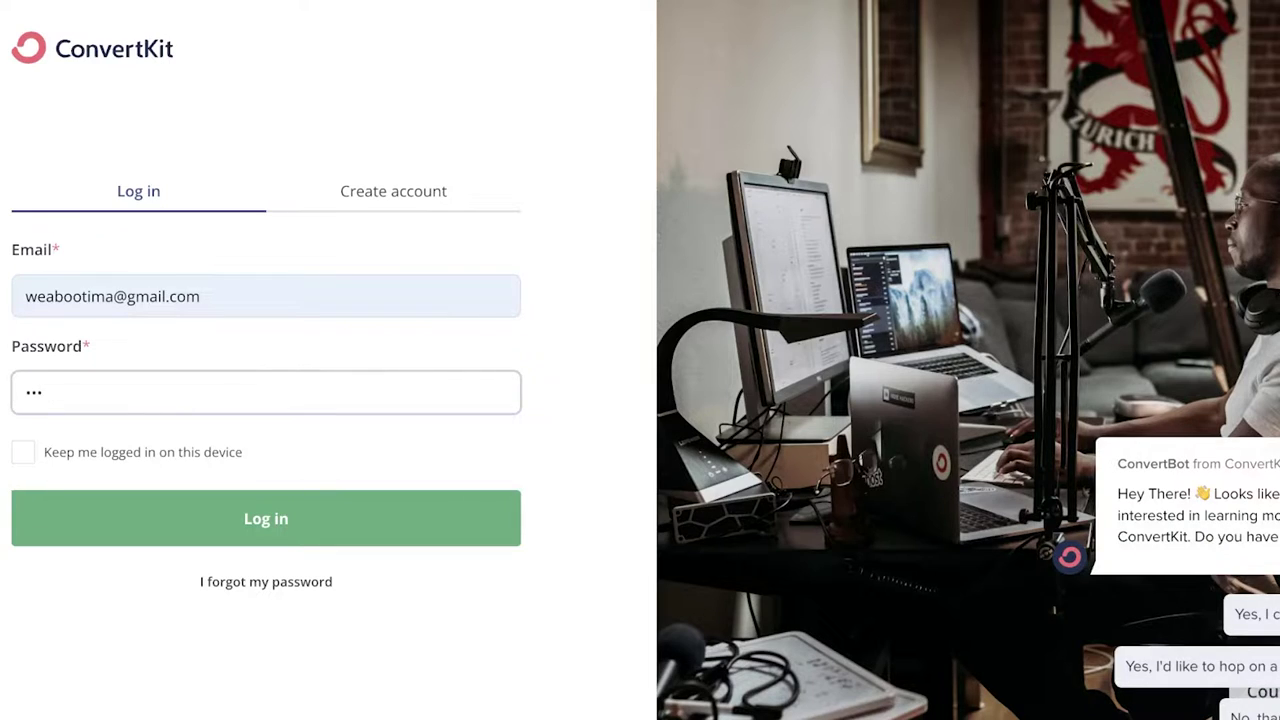
type("••••••")
key("Return")
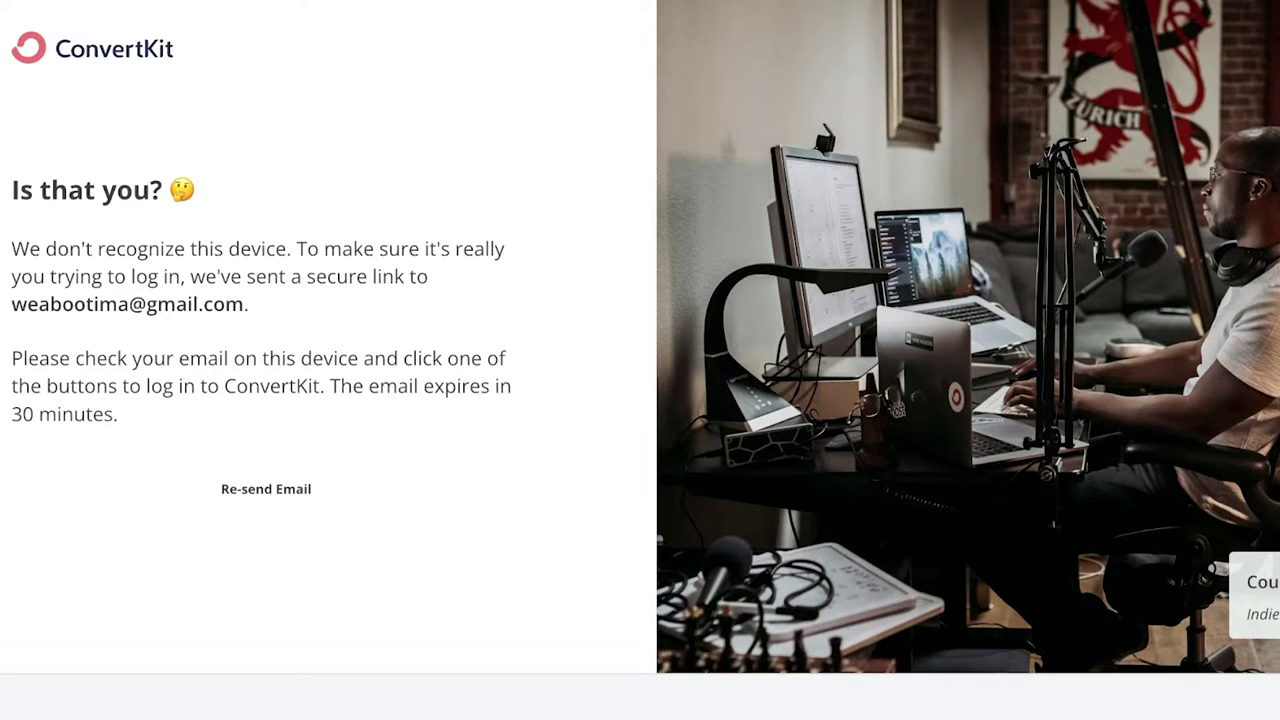
Step: Go to Gmail in a new browser tab to find the secure login link
left_click(1123, 270)
key("ctrl+t")
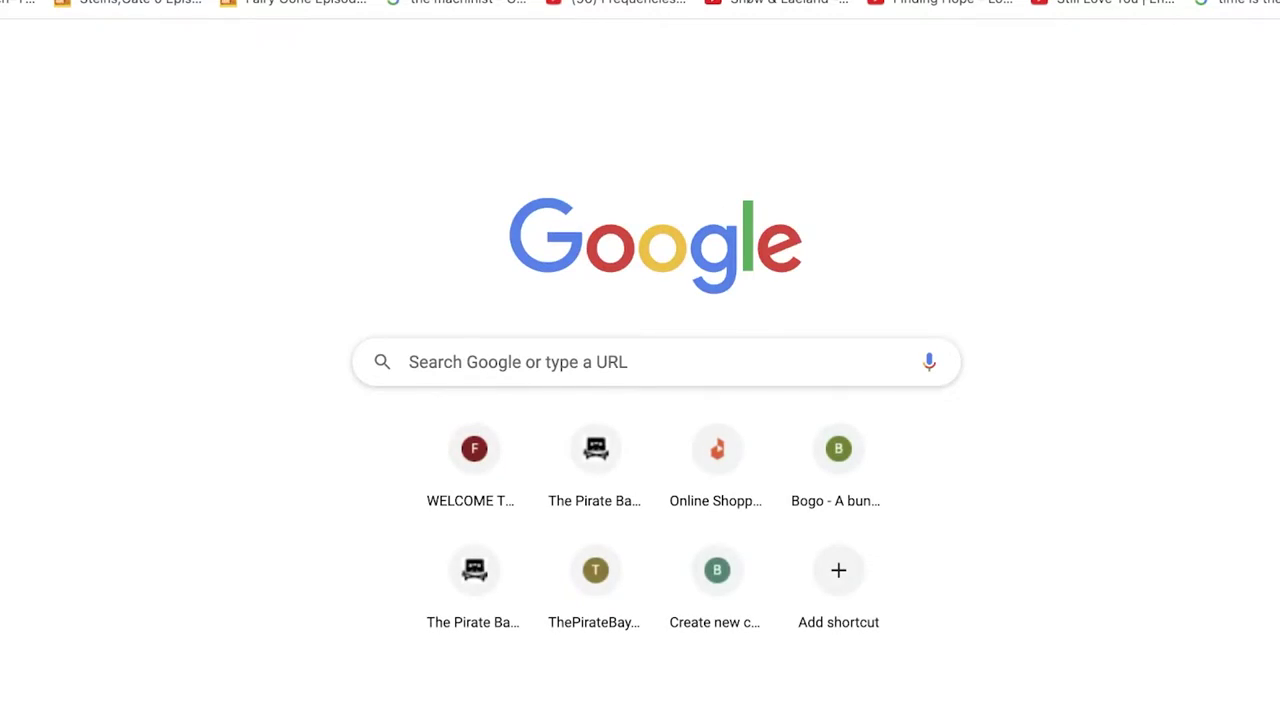
type("gm")
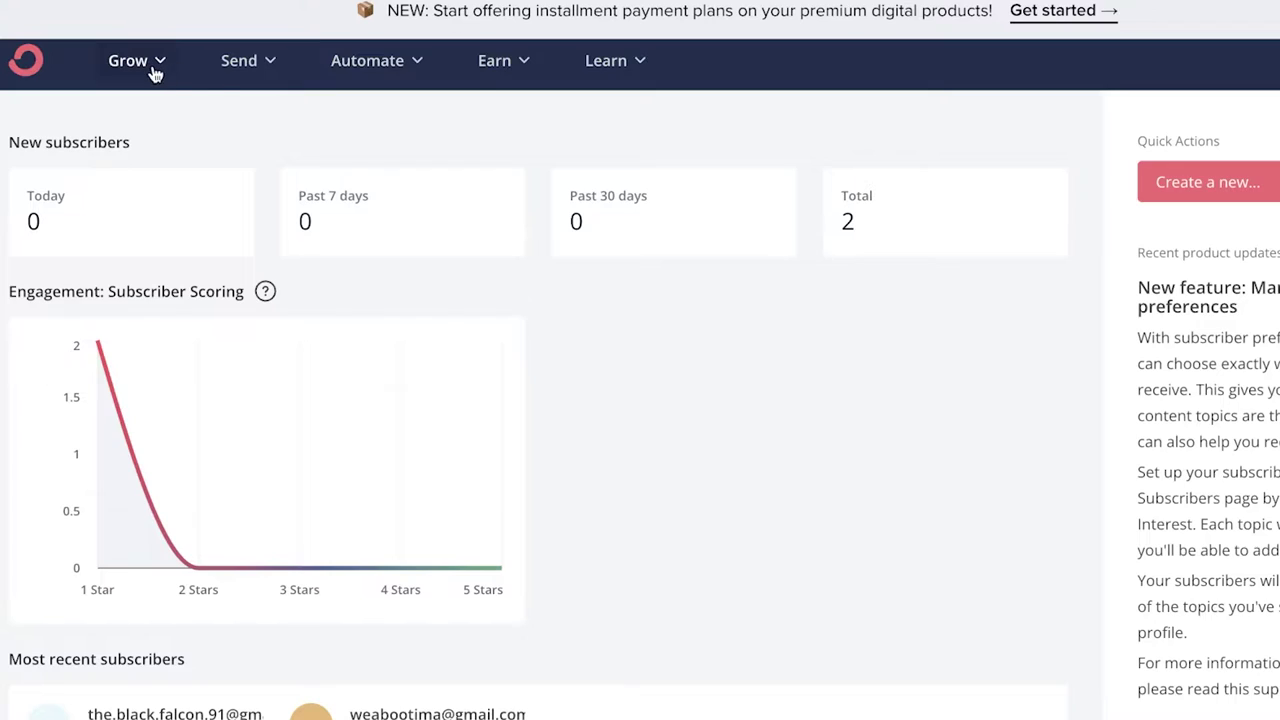
Step: Examine what the dashboard's Grow, Send, Automate, Earn, Learn and account menus offer
left_click(55, 64)
left_click(163, 66)
left_click(130, 62)
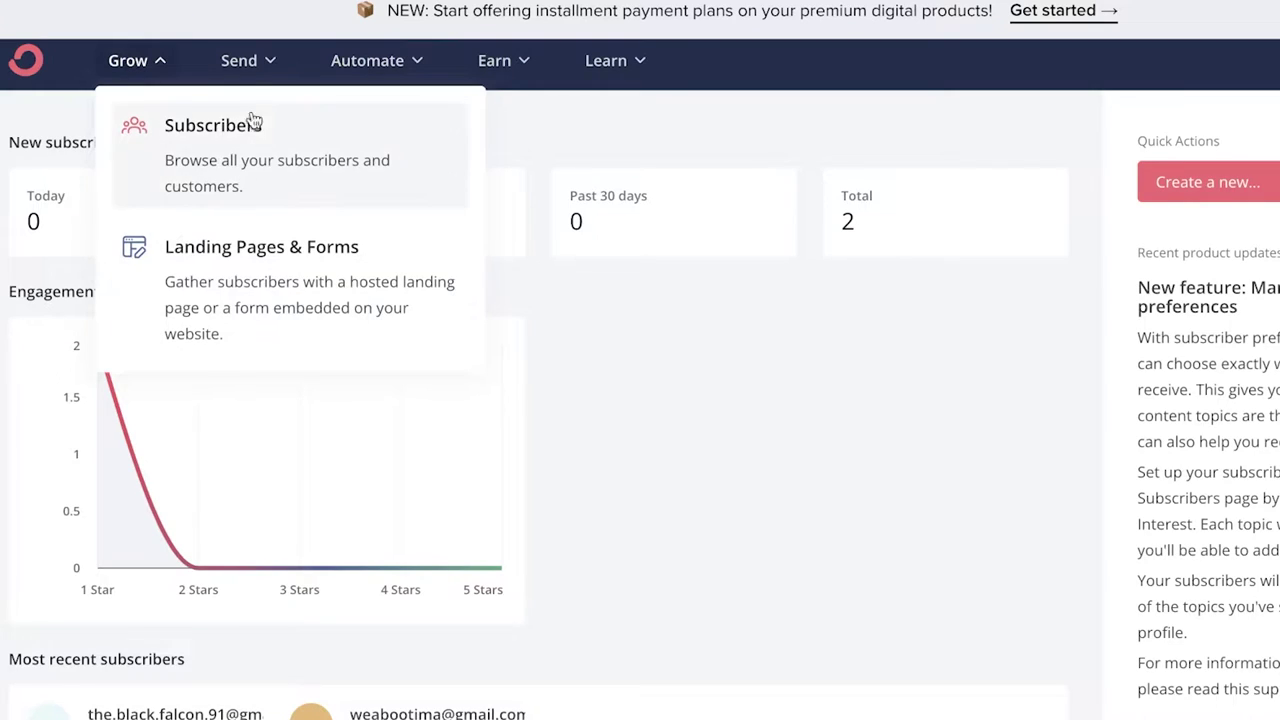
left_click(250, 55)
left_click(405, 78)
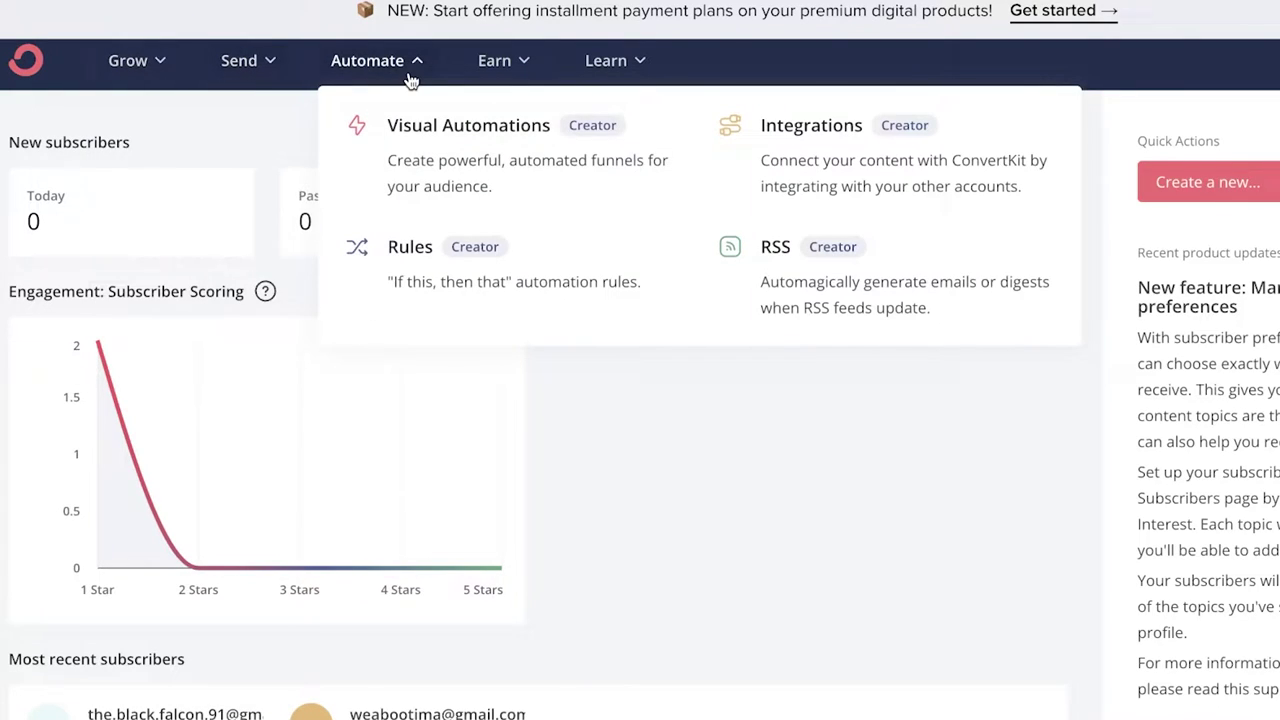
left_click(537, 83)
left_click(608, 72)
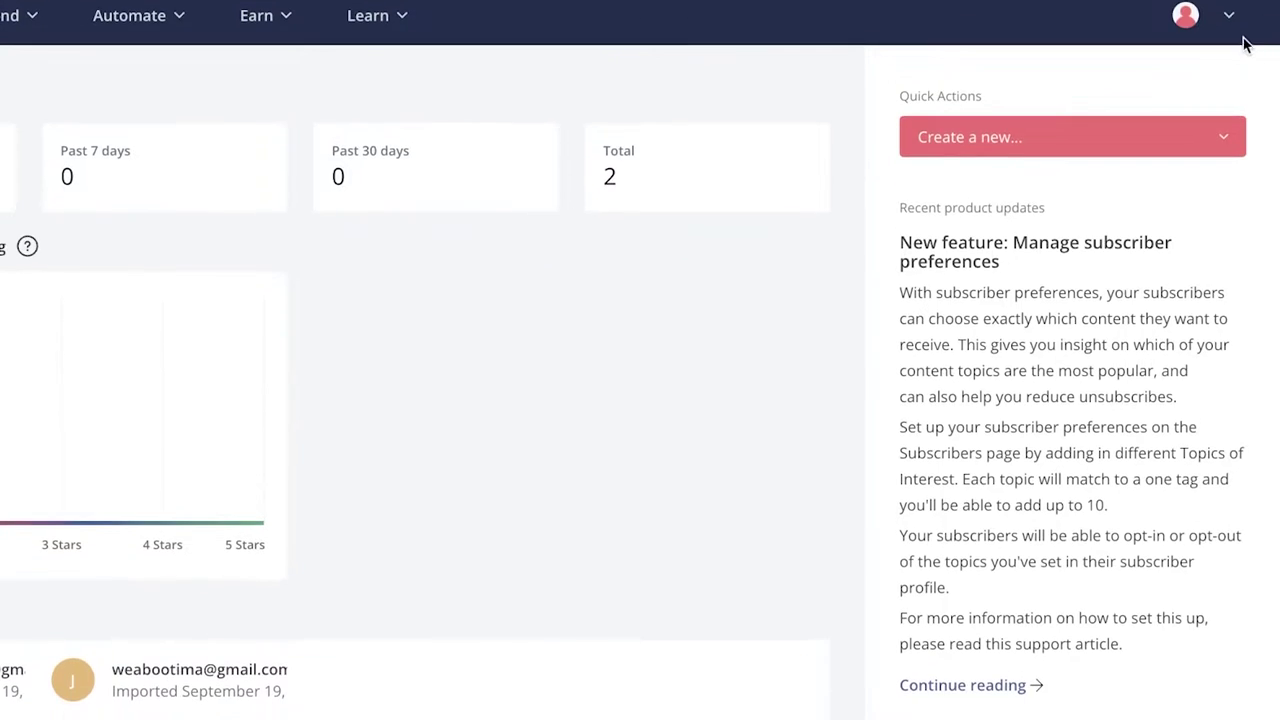
left_click(1229, 15)
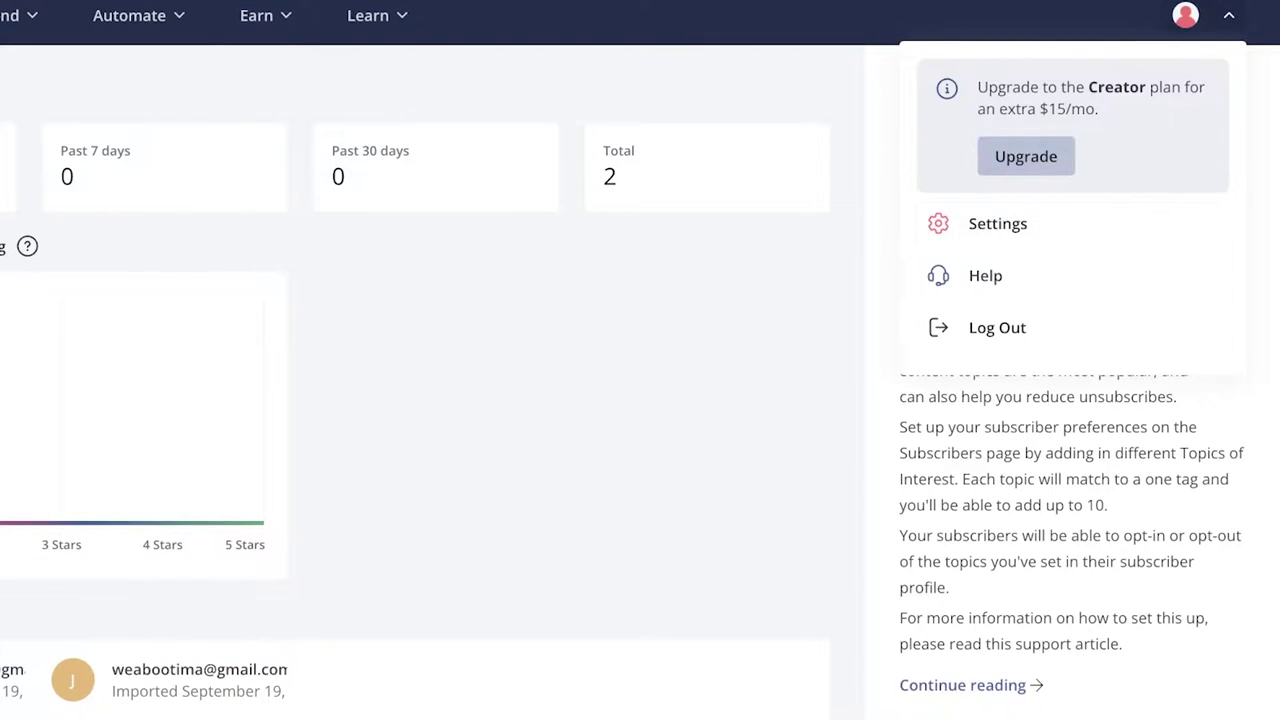
left_click(1229, 15)
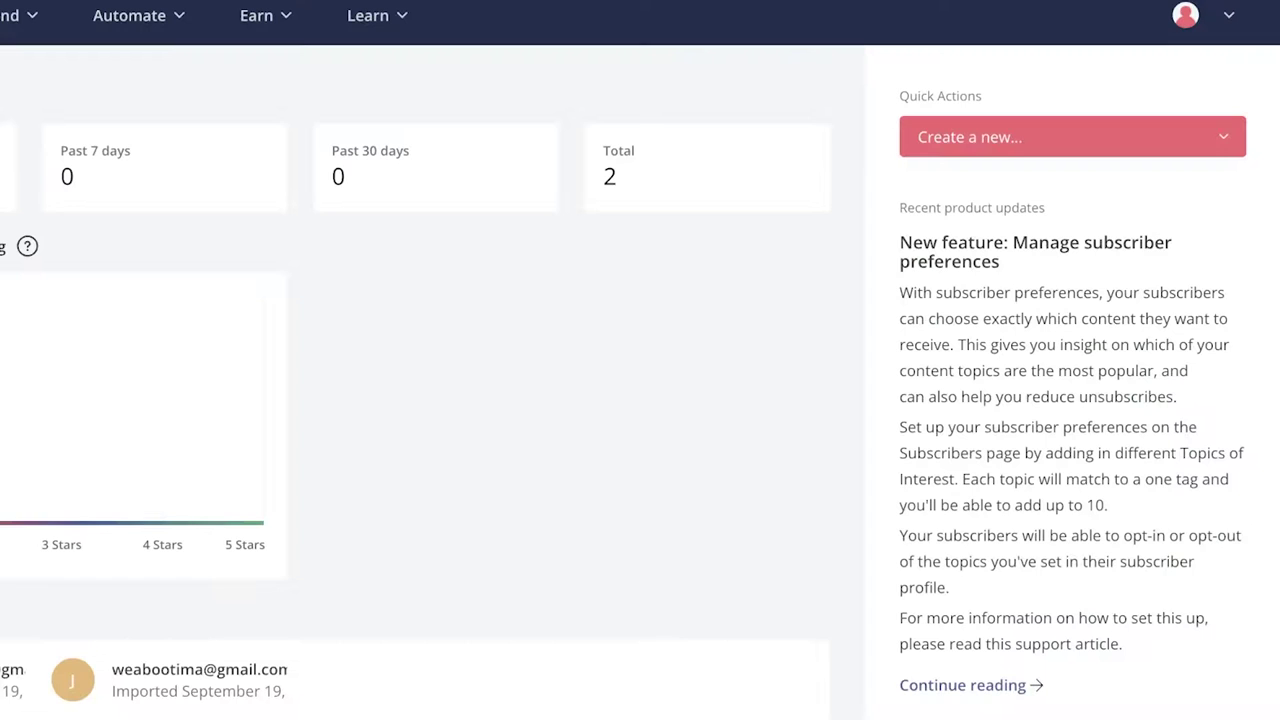
Step: Open the Subscribers page and review its growth chart, lifetime totals and list of confirmed subscribers
left_click(146, 26)
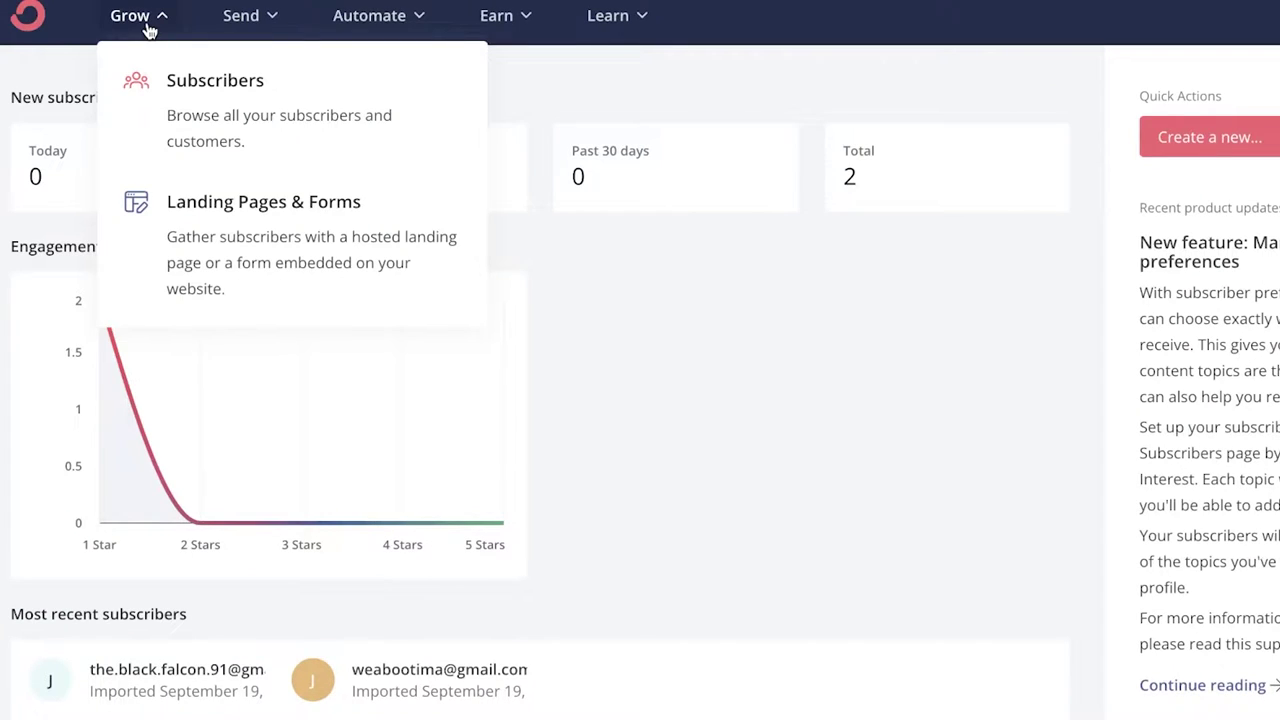
left_click(216, 93)
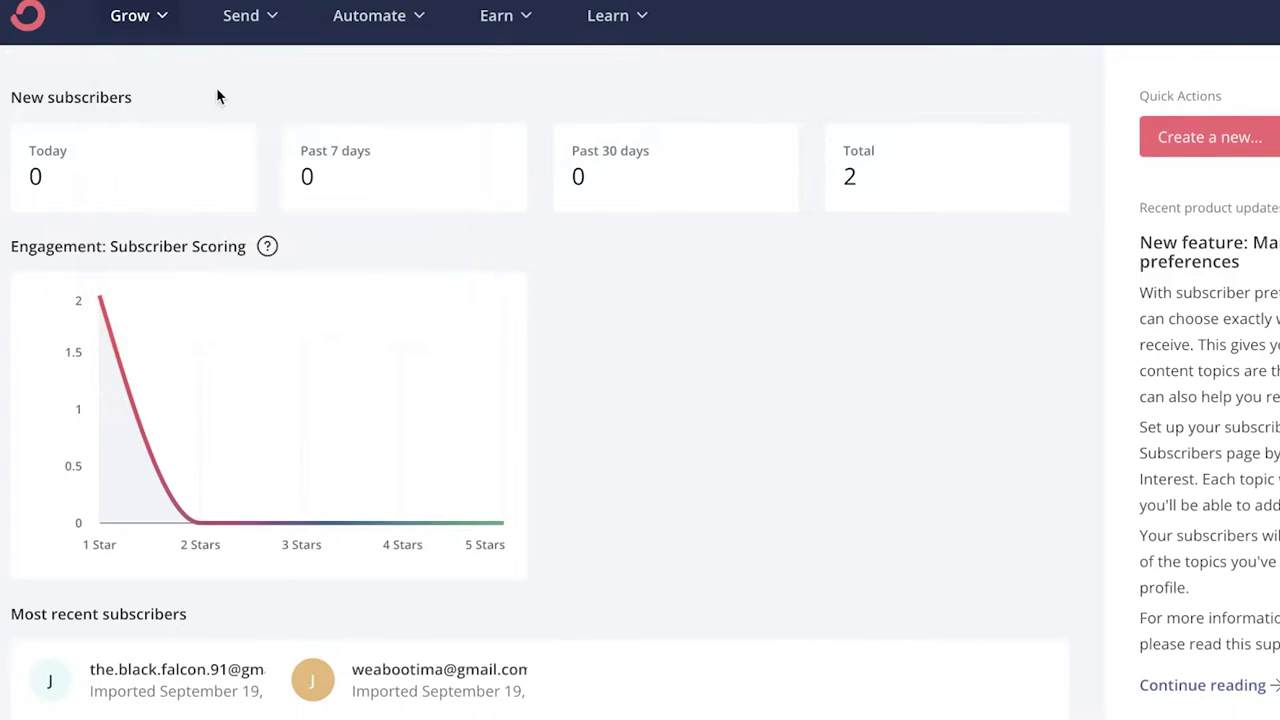
scroll(357, 129, "down", 5)
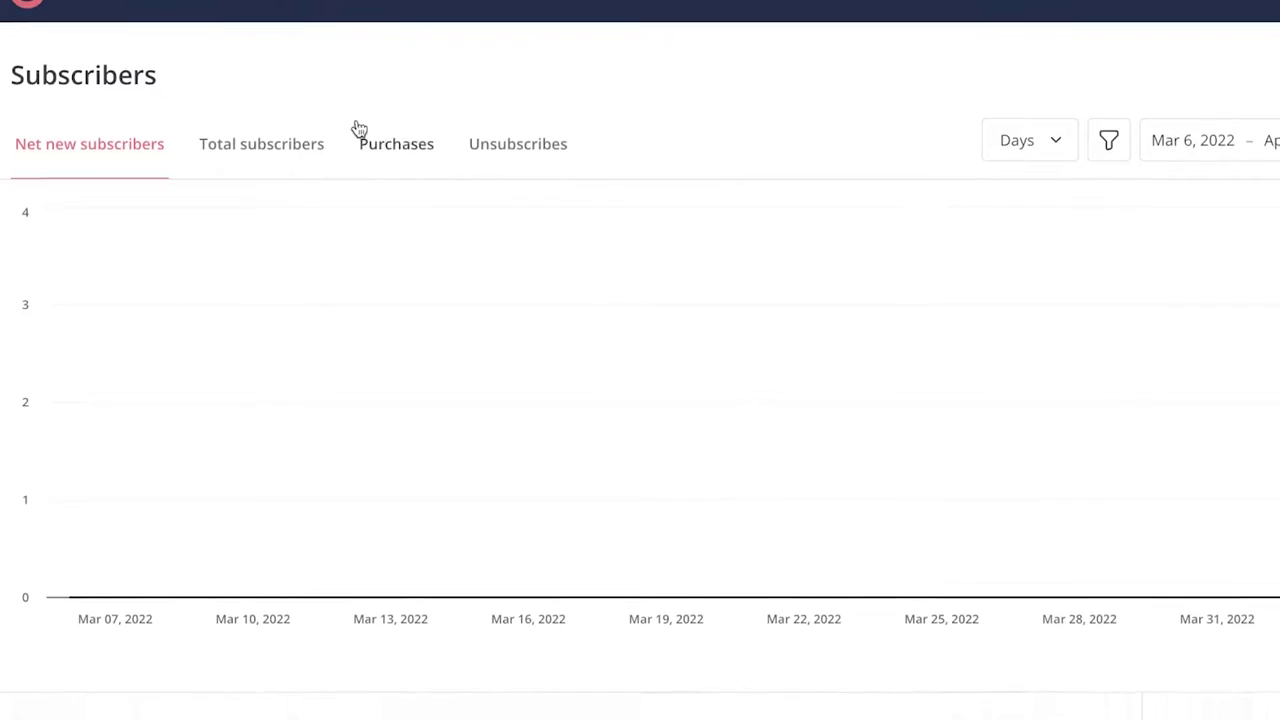
scroll(420, 334, "down", 5)
scroll(386, 323, "up", 8)
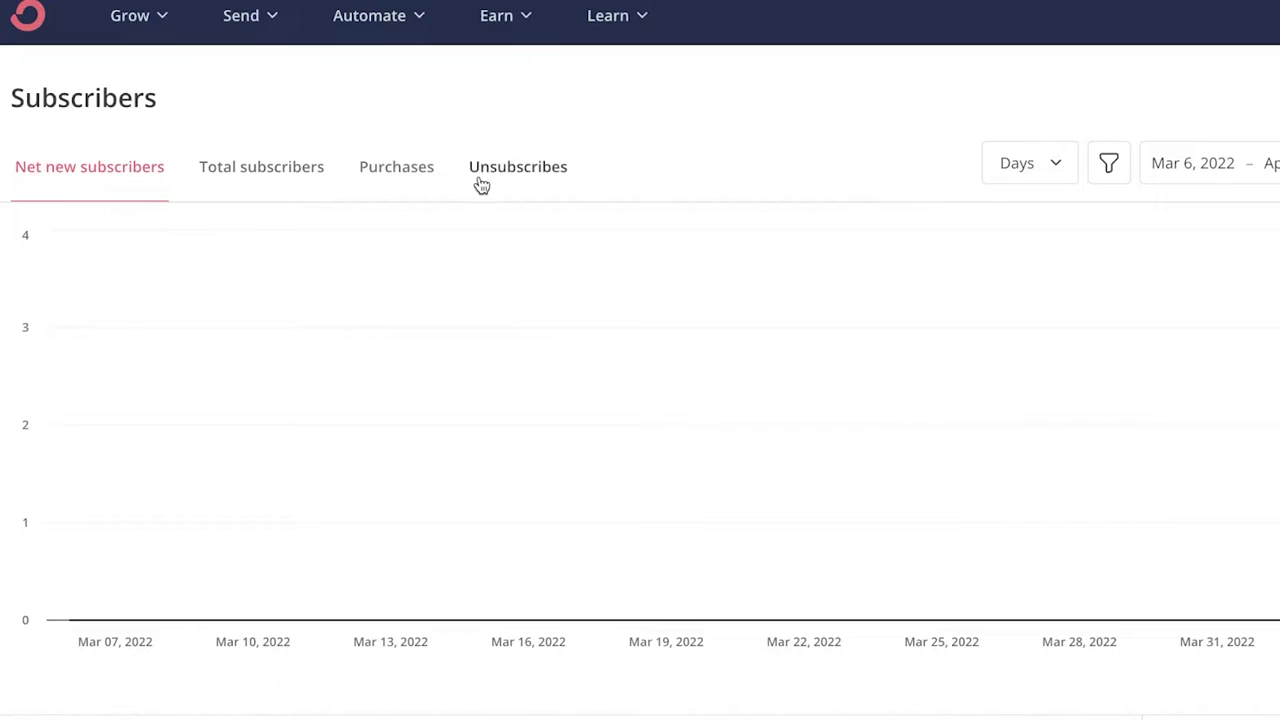
scroll(480, 186, "down", 5)
scroll(480, 185, "down", 3)
scroll(482, 183, "up", 8)
scroll(481, 185, "down", 8)
scroll(480, 184, "up", 5)
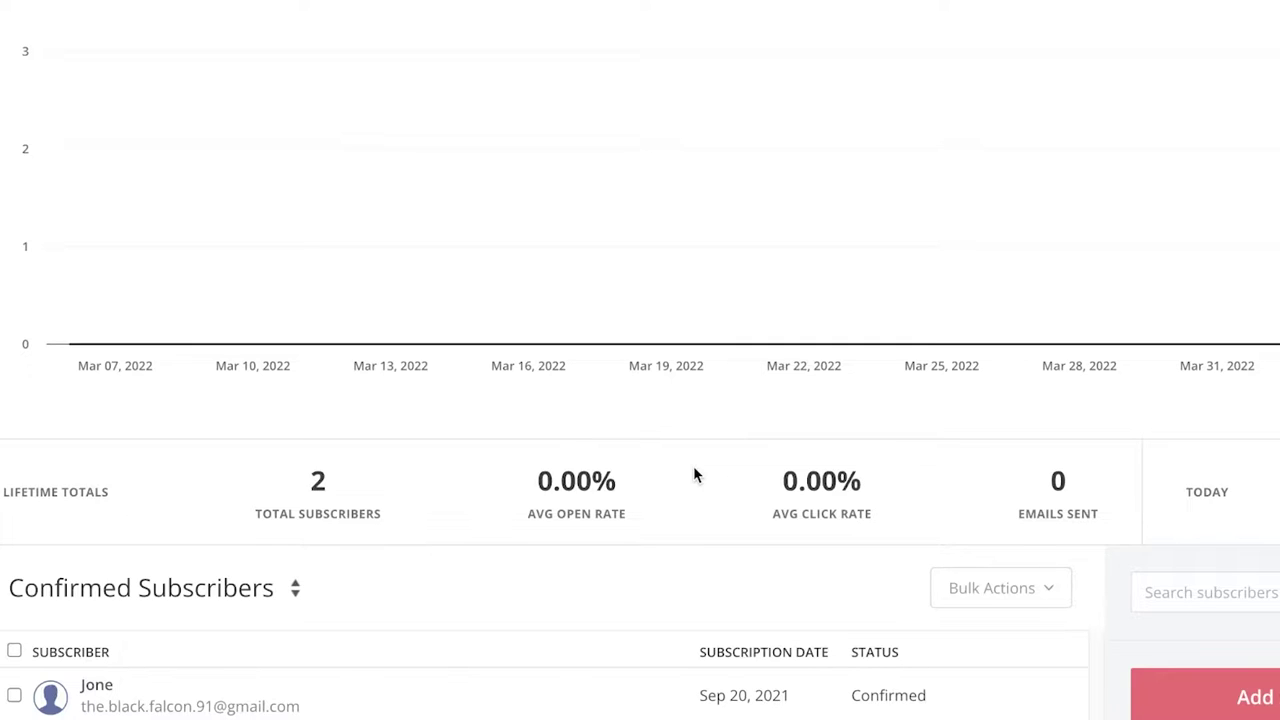
scroll(700, 470, "down", 3)
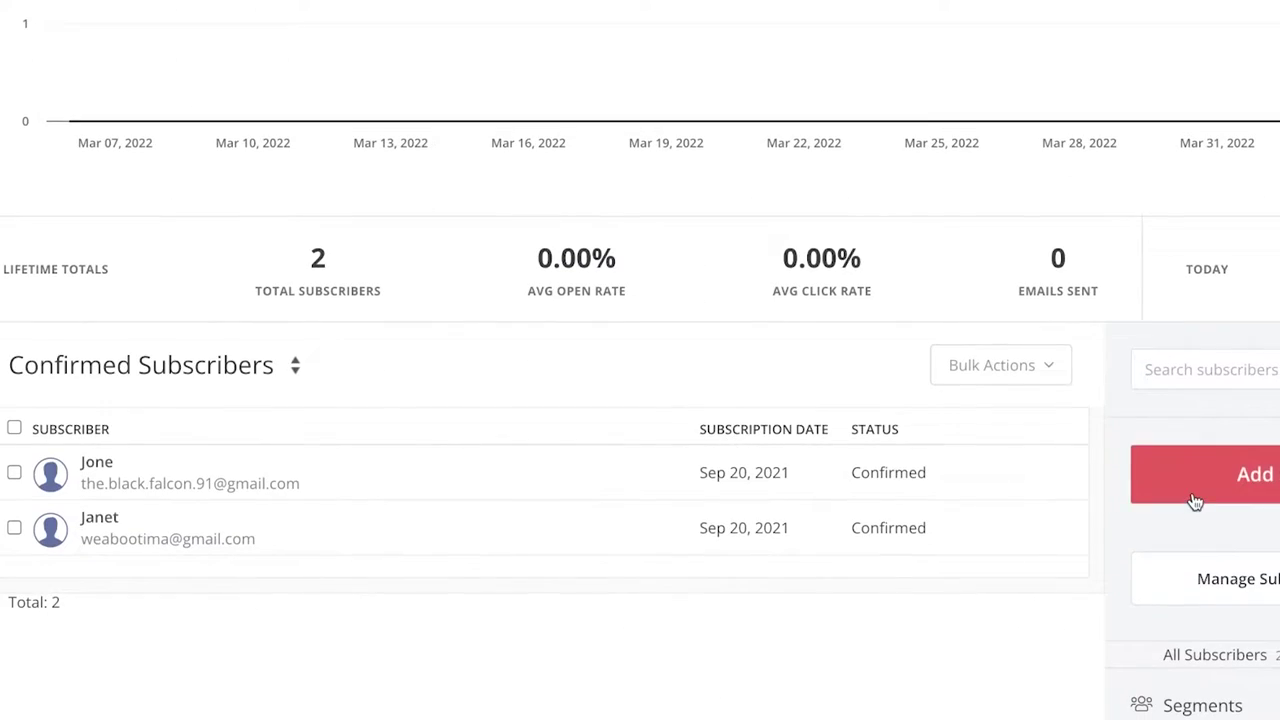
Step: View the subscriber import options and the form for adding a single subscriber, and cancel without saving
left_click(1193, 495)
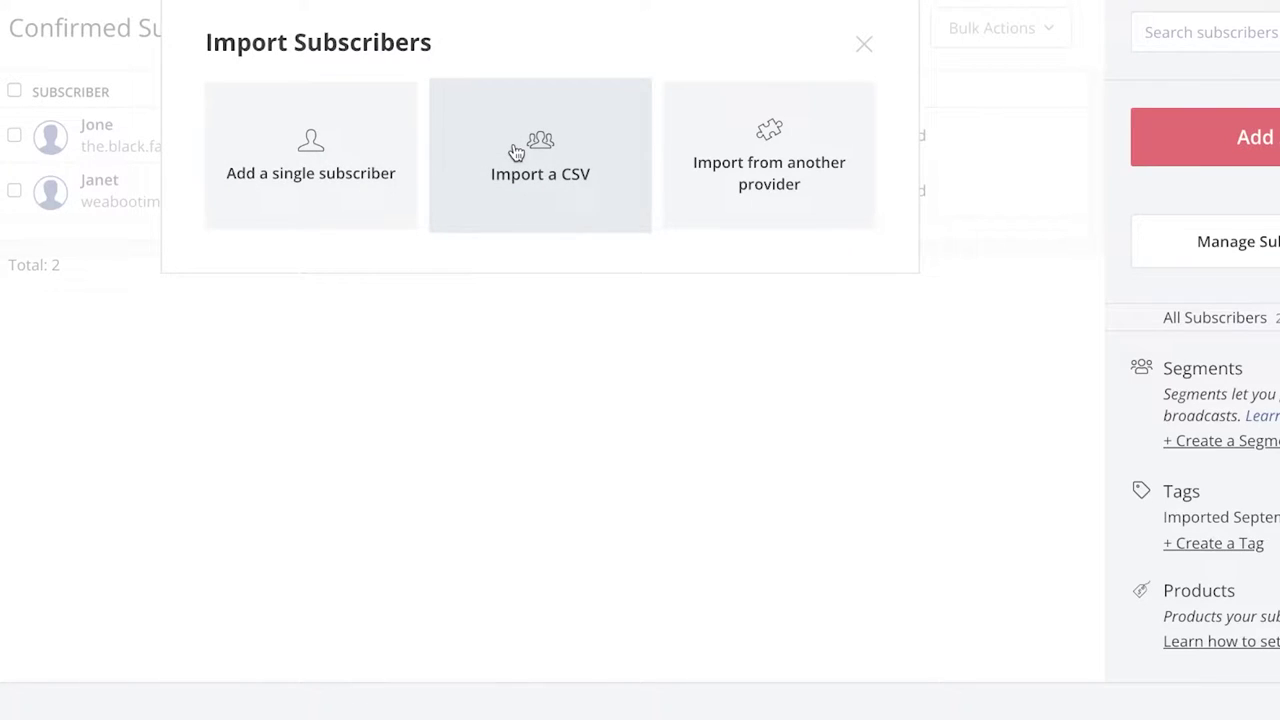
left_click(218, 162)
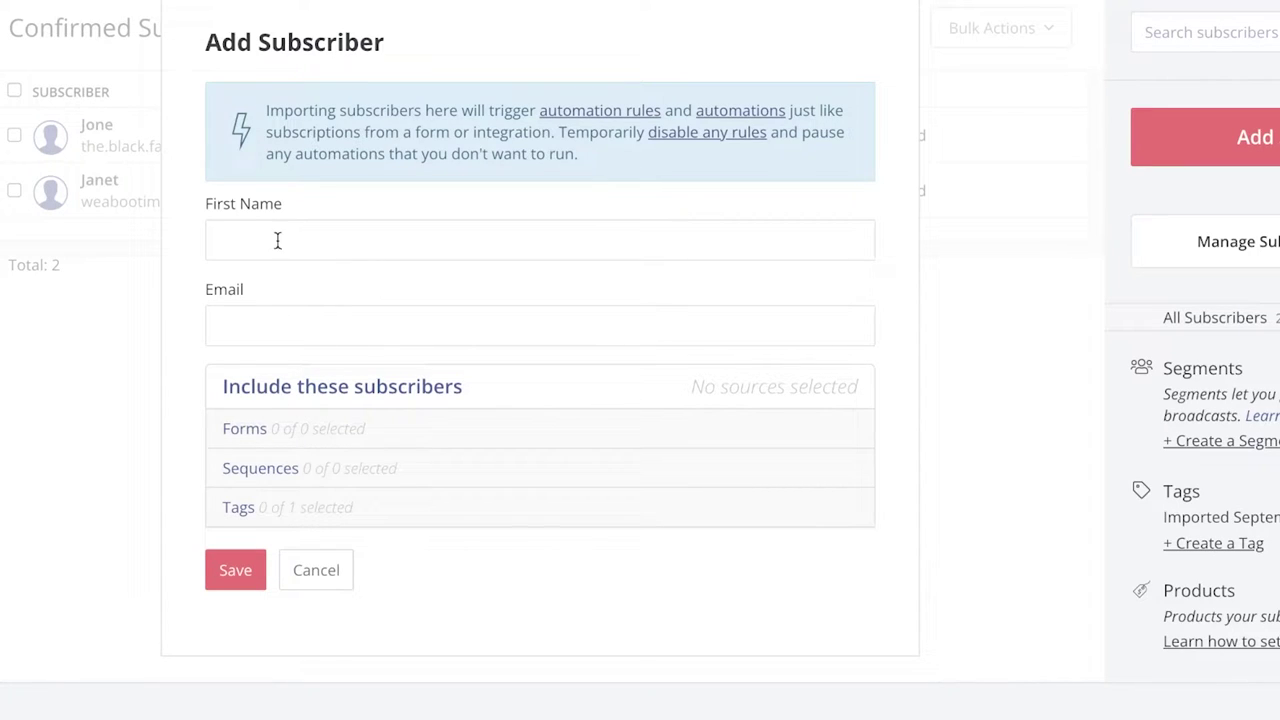
left_click(313, 585)
Step: Leave the Subscribers page and open Landing Pages & Forms
scroll(594, 371, "up", 8)
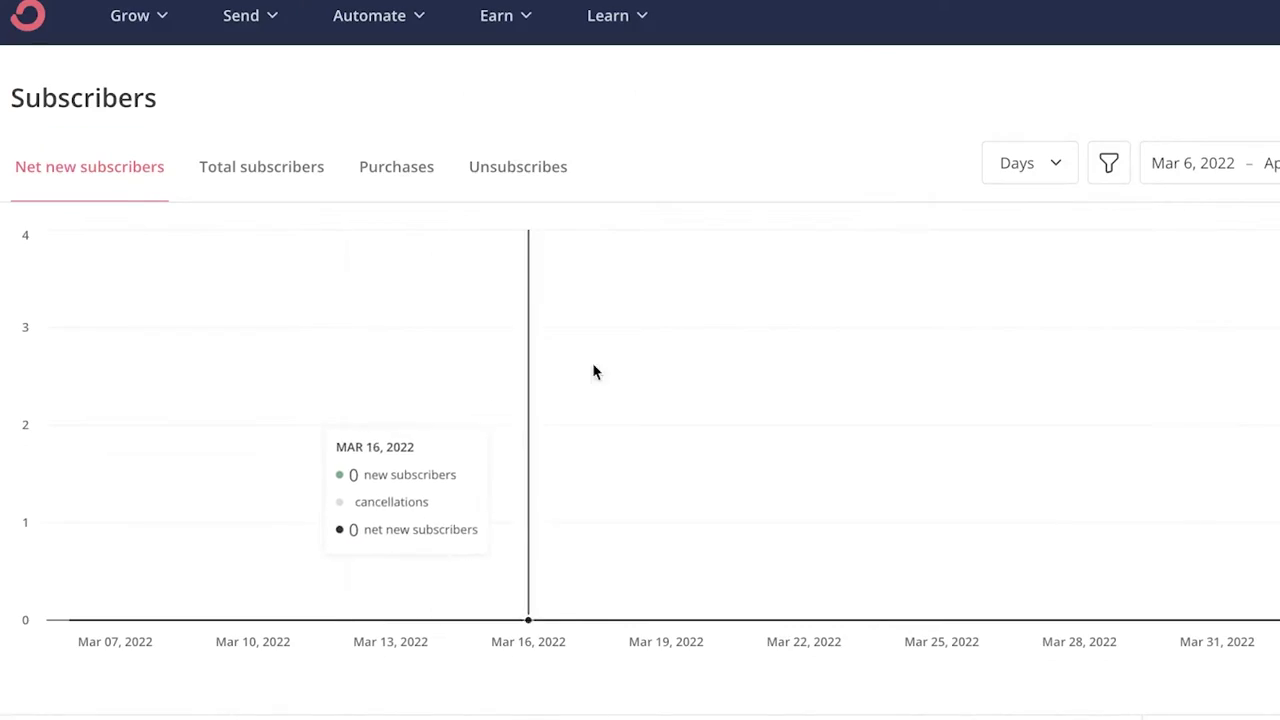
scroll(423, 291, "down", 7)
scroll(259, 189, "up", 5)
scroll(259, 189, "up", 3)
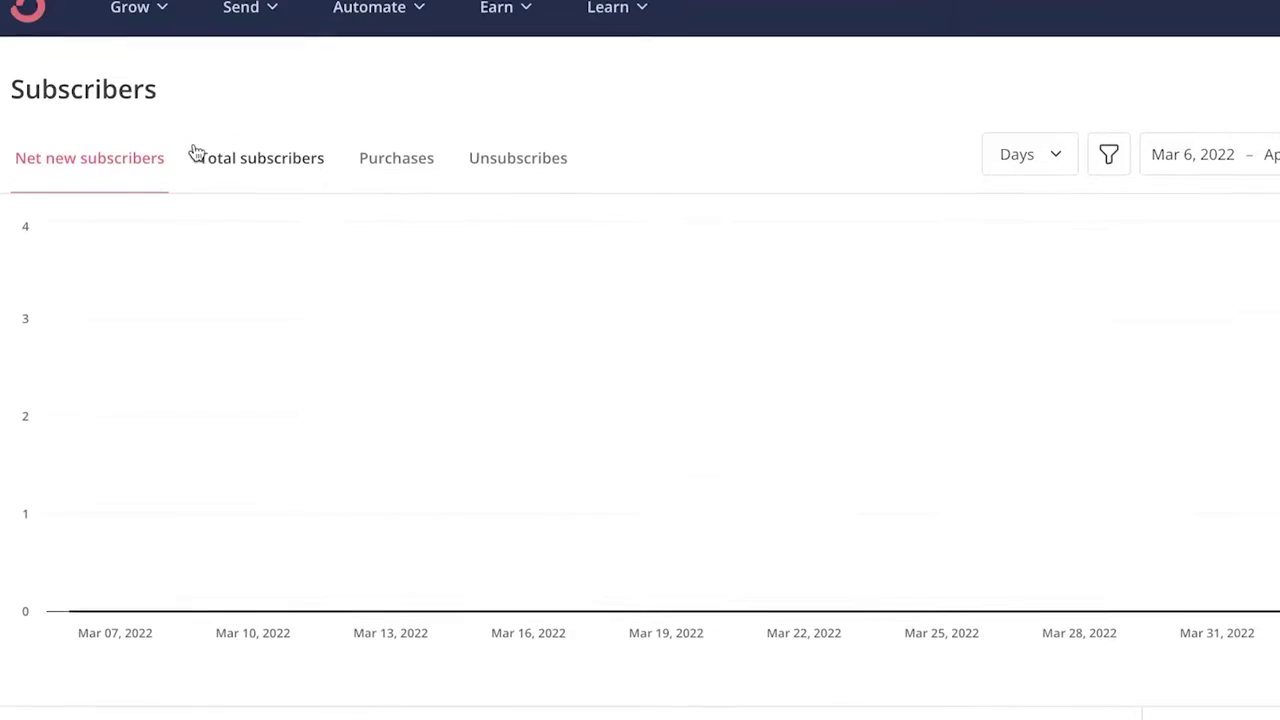
left_click(171, 26)
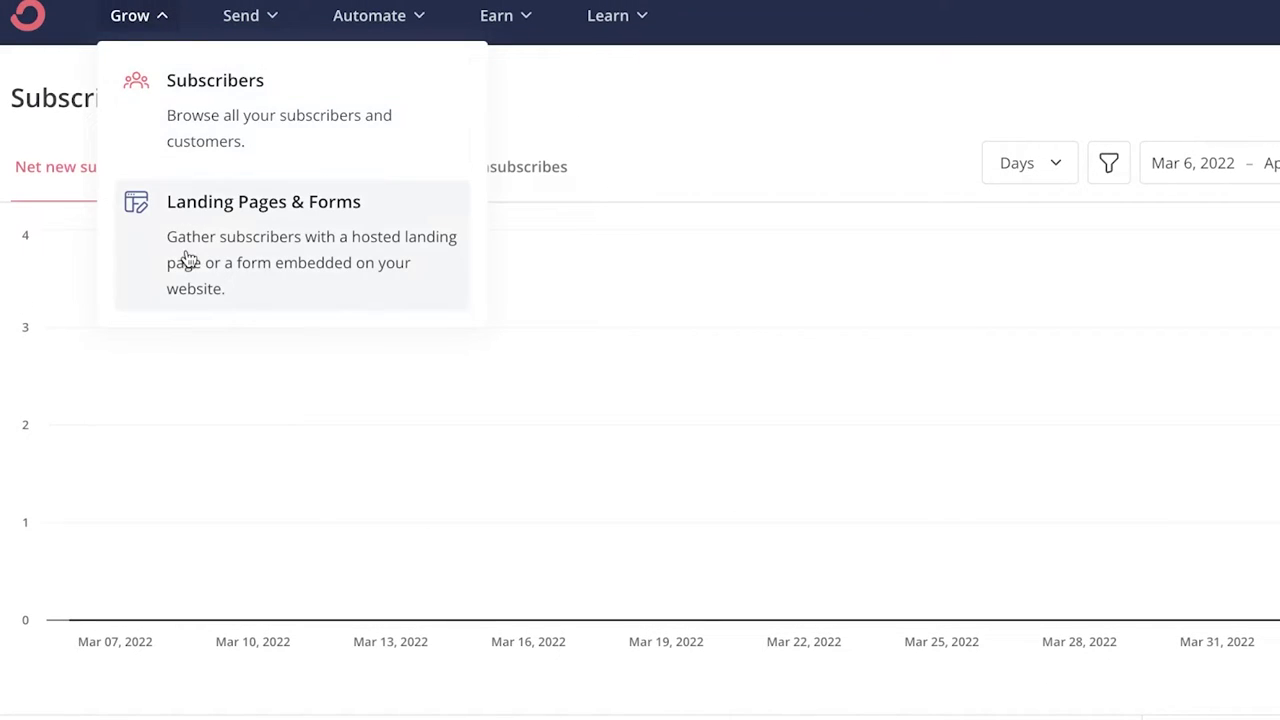
left_click(170, 221)
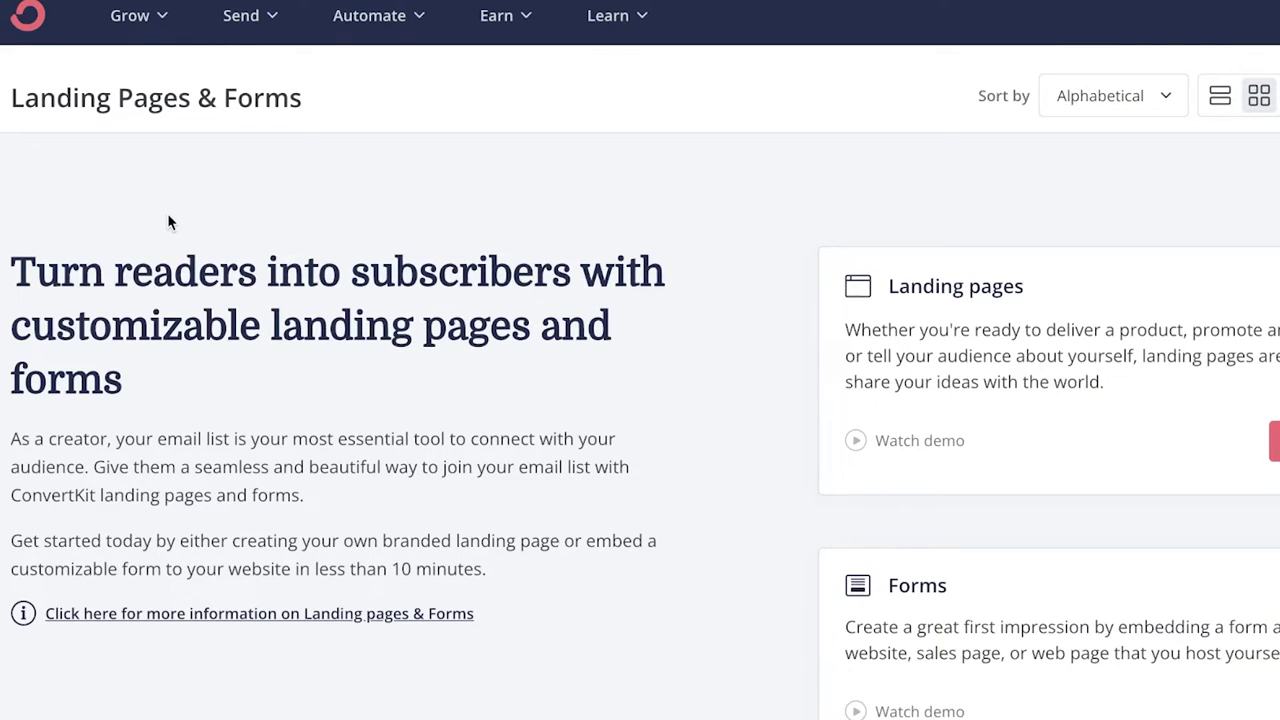
scroll(843, 334, "down", 2)
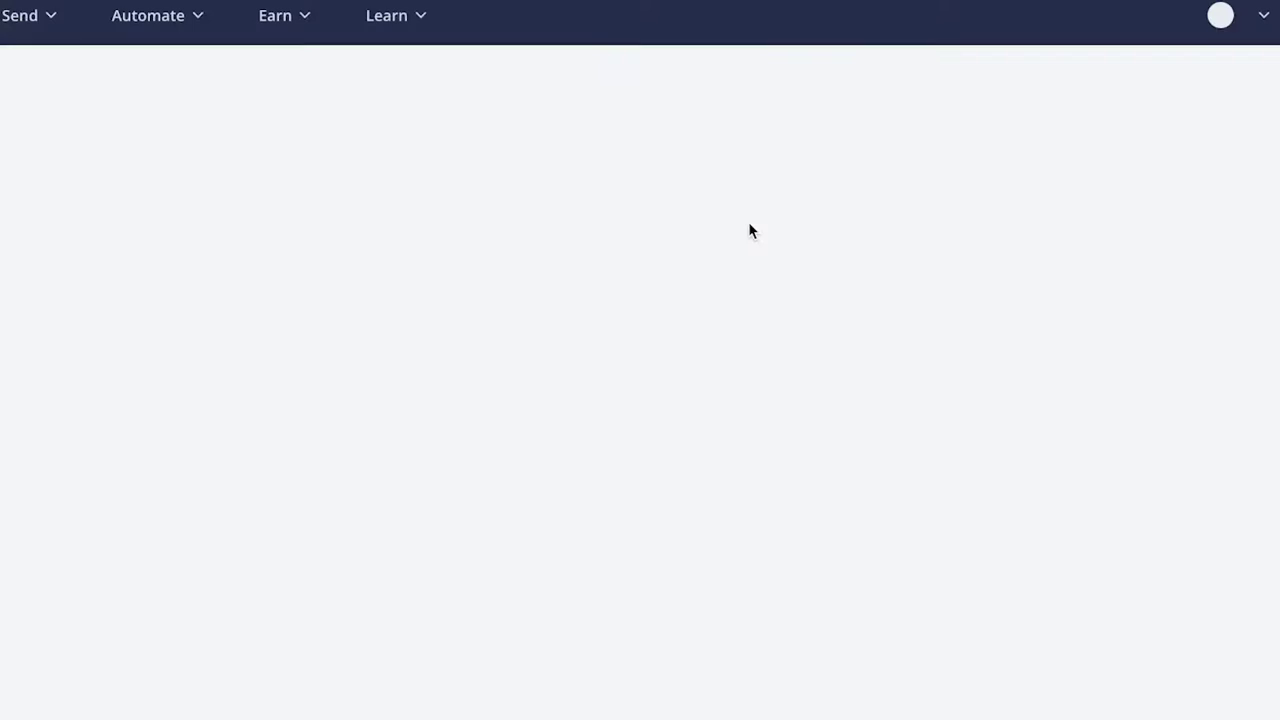
Step: Browse the gallery of landing page templates, from Abbey through Dawson, and return to the dashboard
scroll(752, 231, "down", 3)
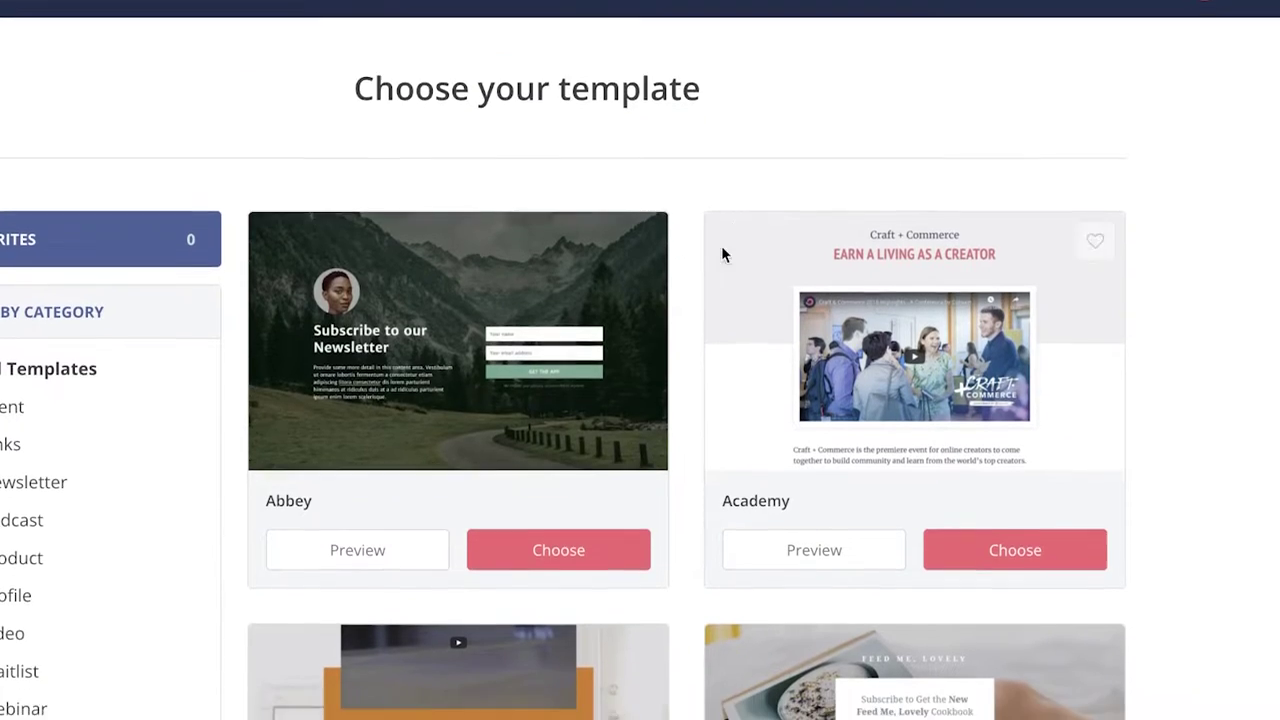
scroll(714, 277, "down", 6)
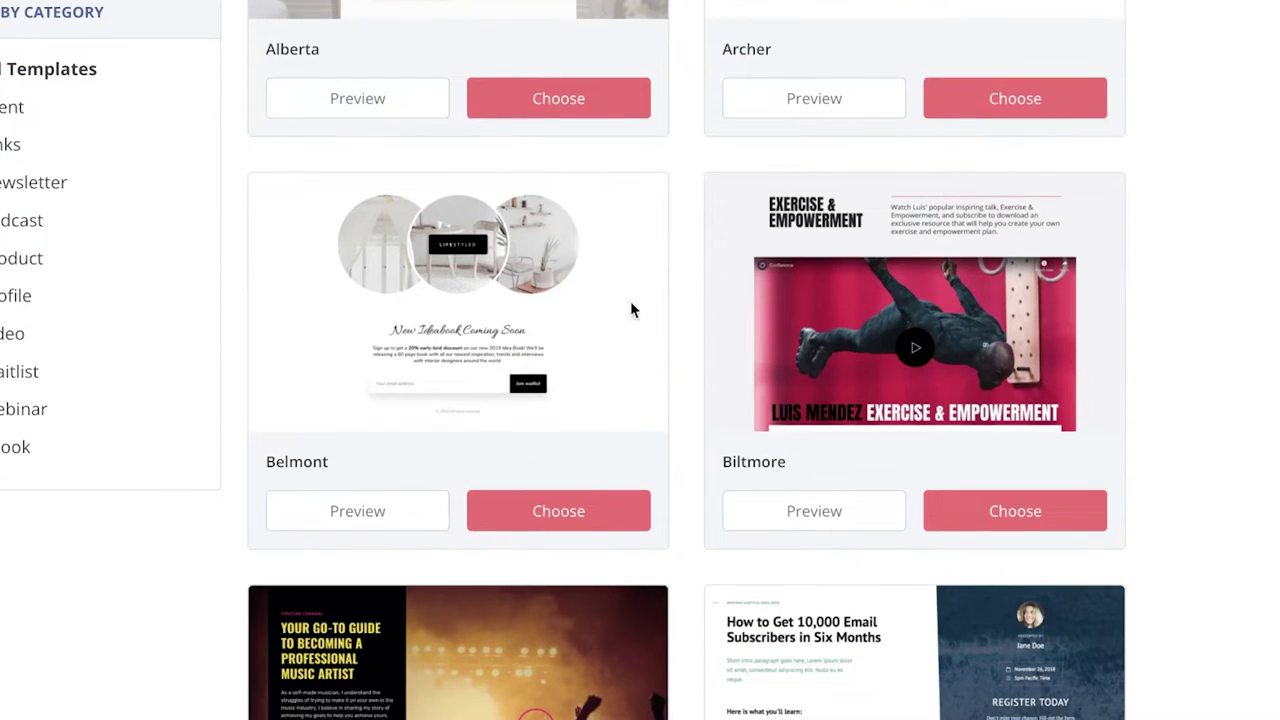
scroll(830, 386, "down", 5)
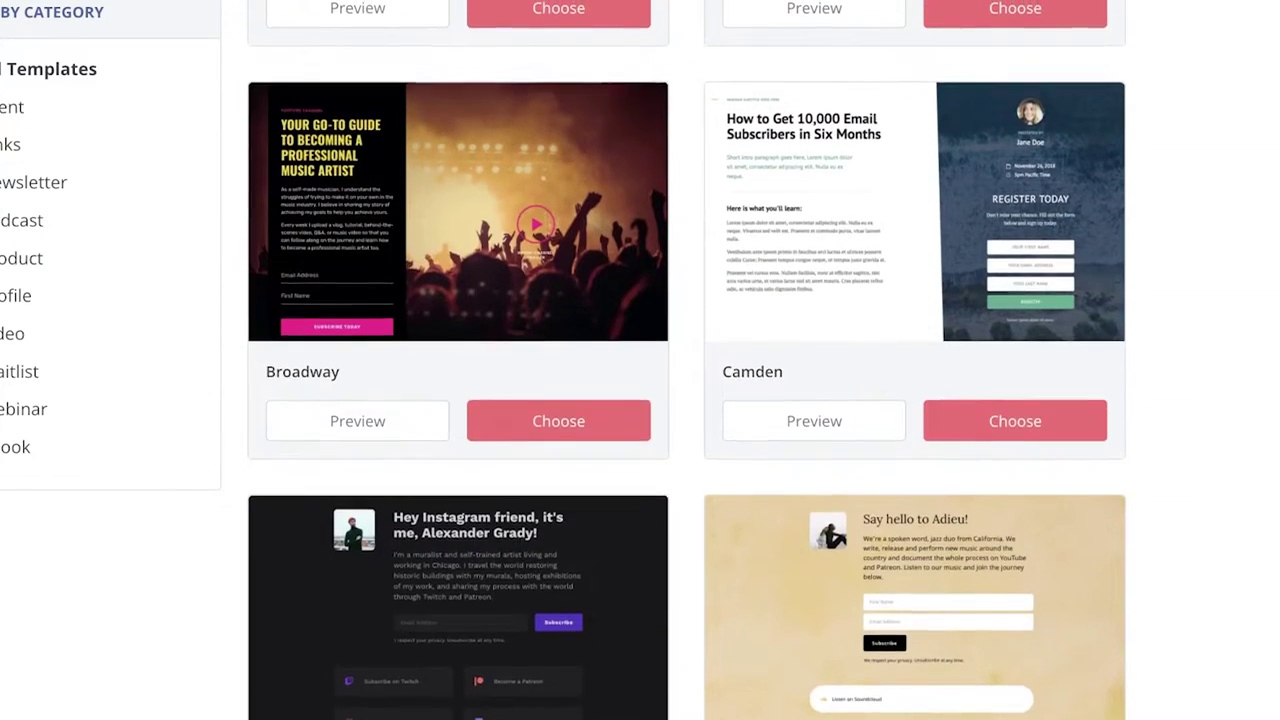
scroll(830, 386, "down", 10)
scroll(829, 386, "down", 5)
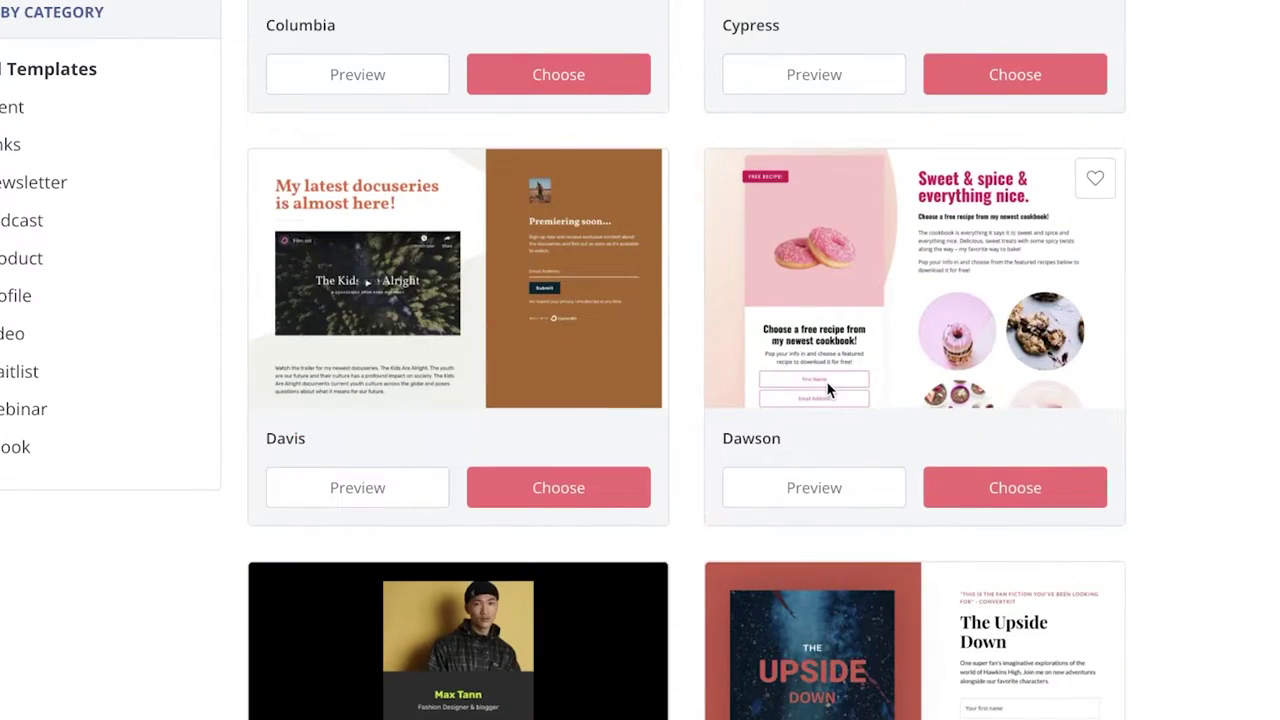
scroll(826, 390, "up", 20)
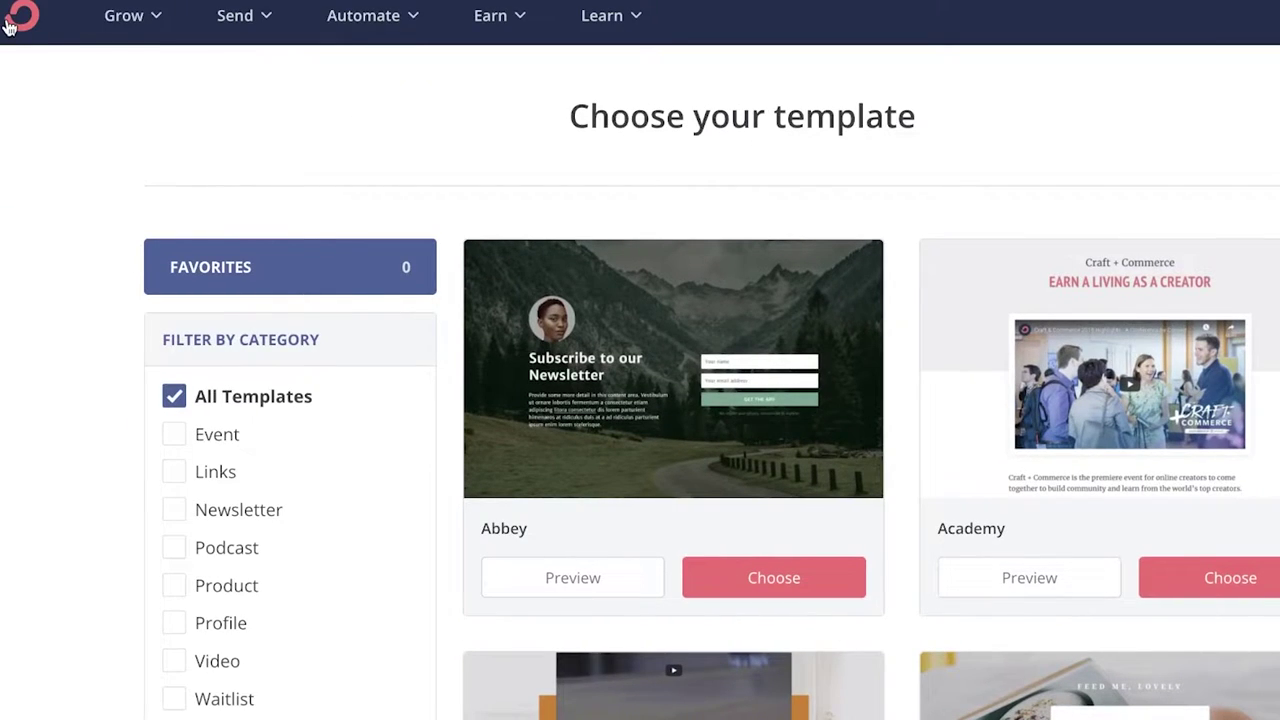
left_click(8, 26)
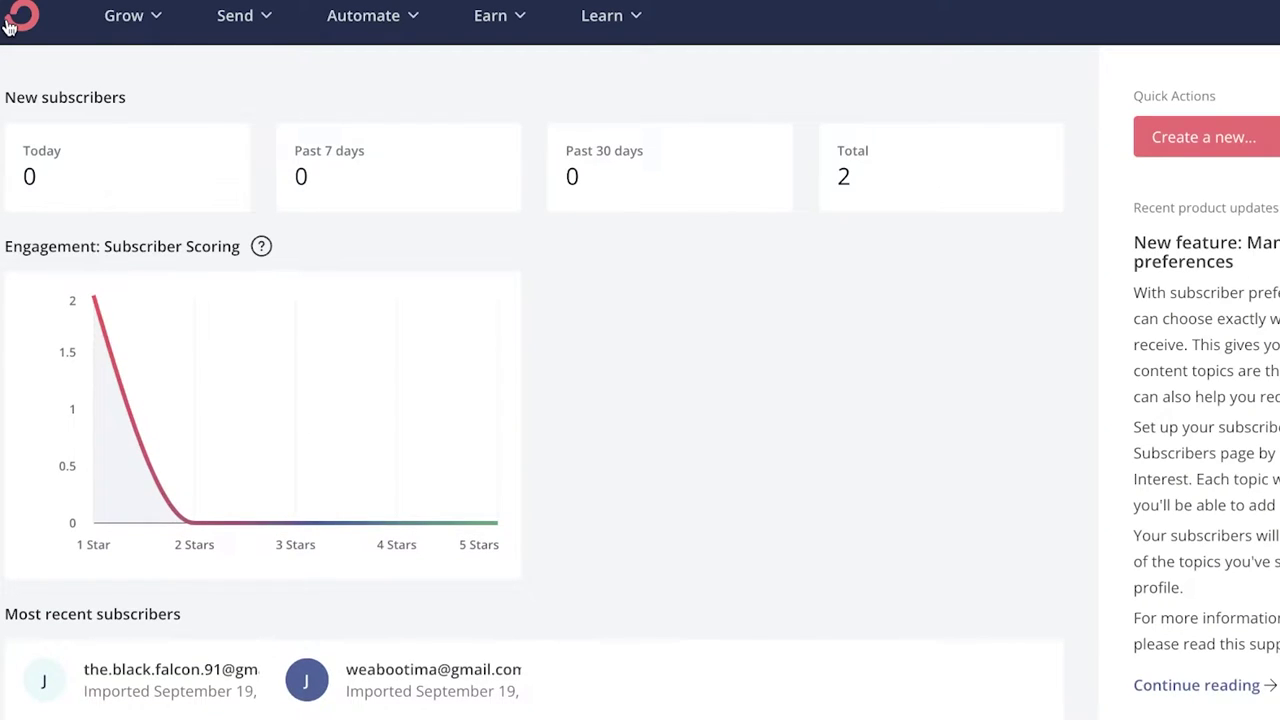
Step: Open Email Templates and start a new email template
left_click(250, 22)
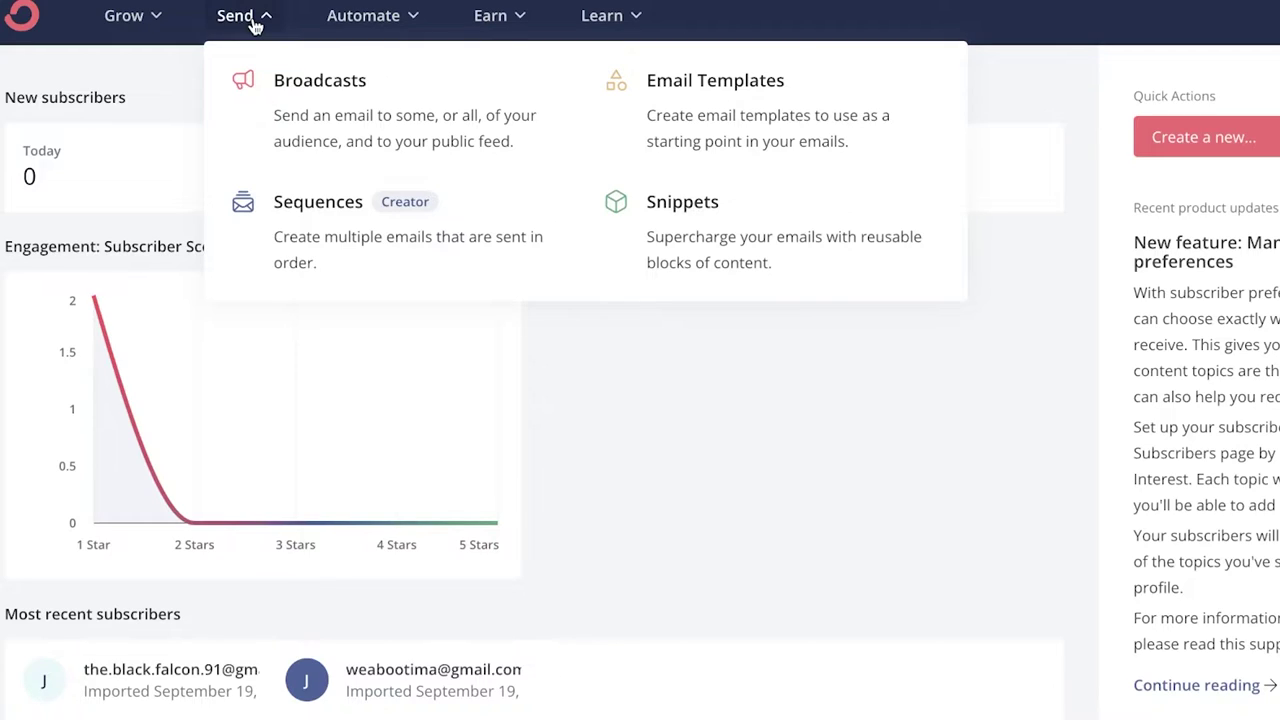
left_click(751, 149)
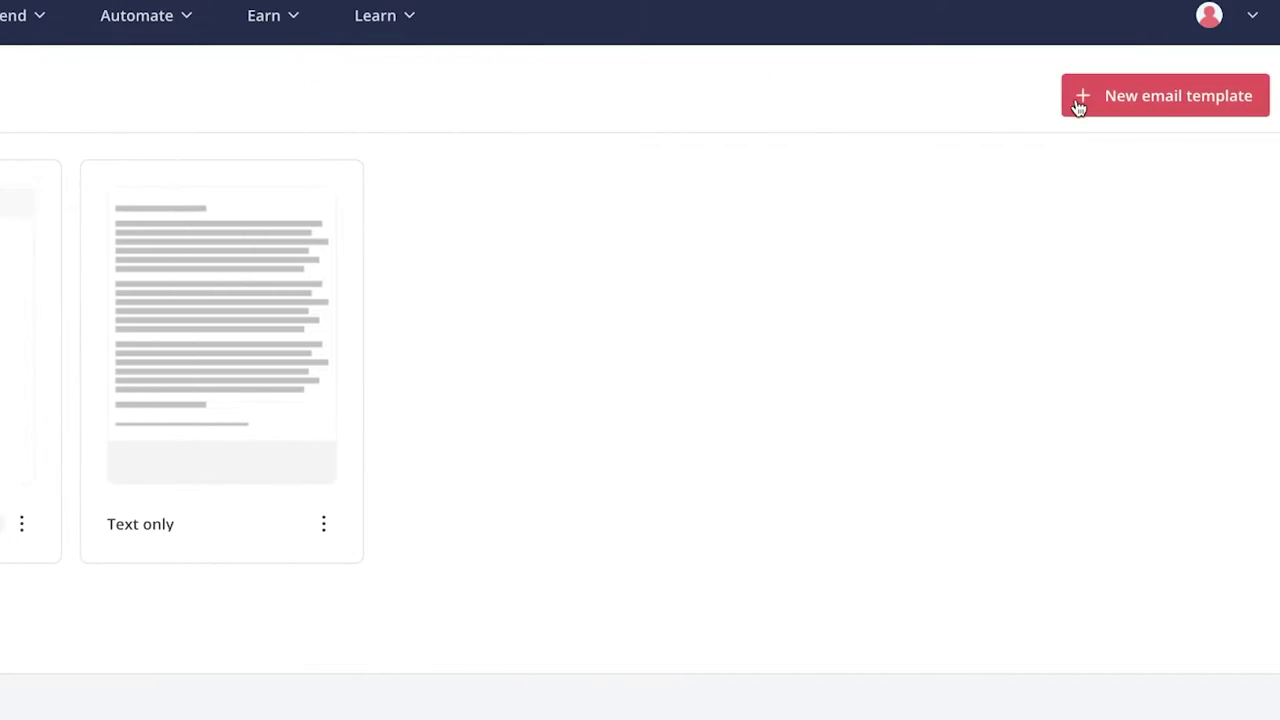
left_click(1079, 107)
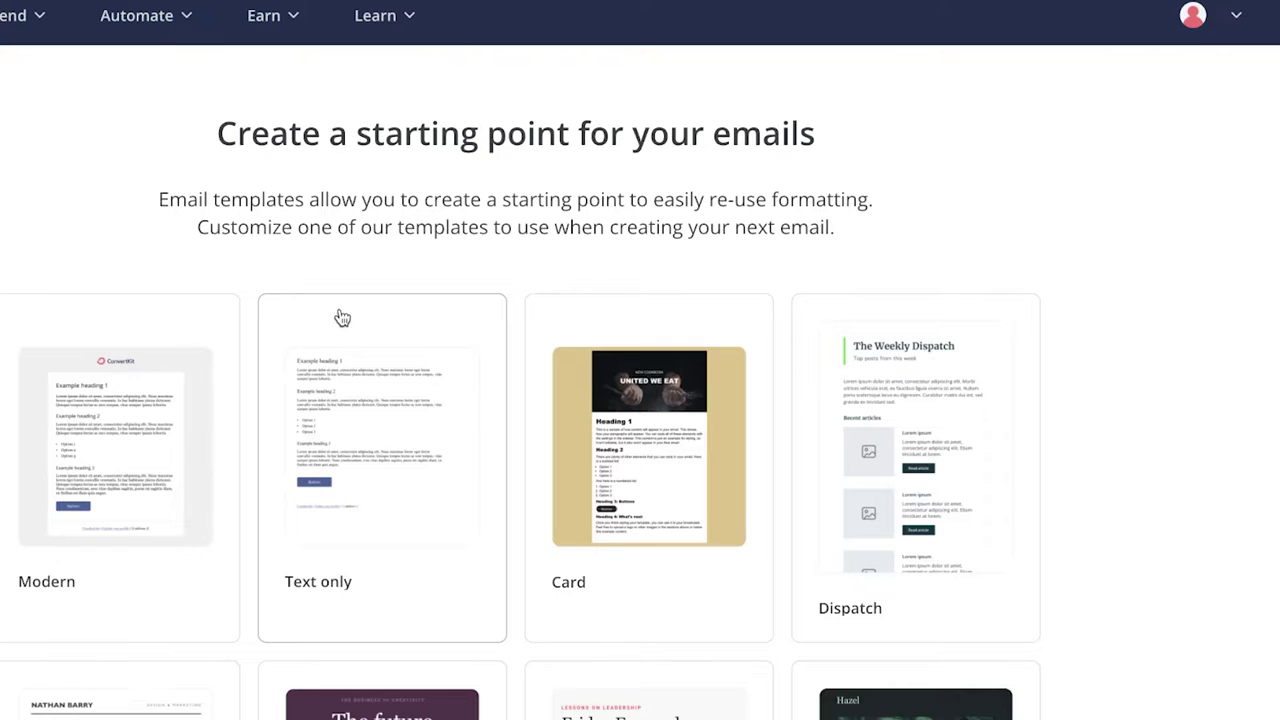
Step: Browse the starting designs for email templates, from Modern to Bridge, and the Custom HTML option
scroll(330, 320, "down", 8)
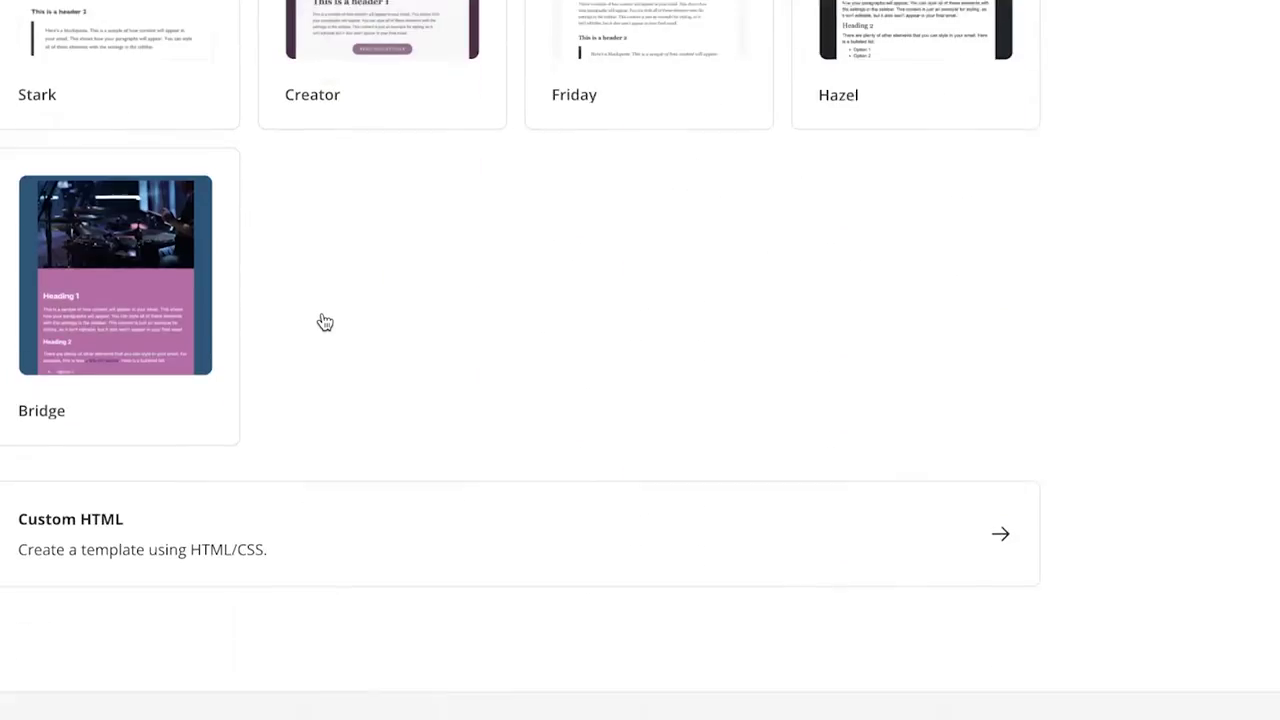
scroll(323, 322, "up", 8)
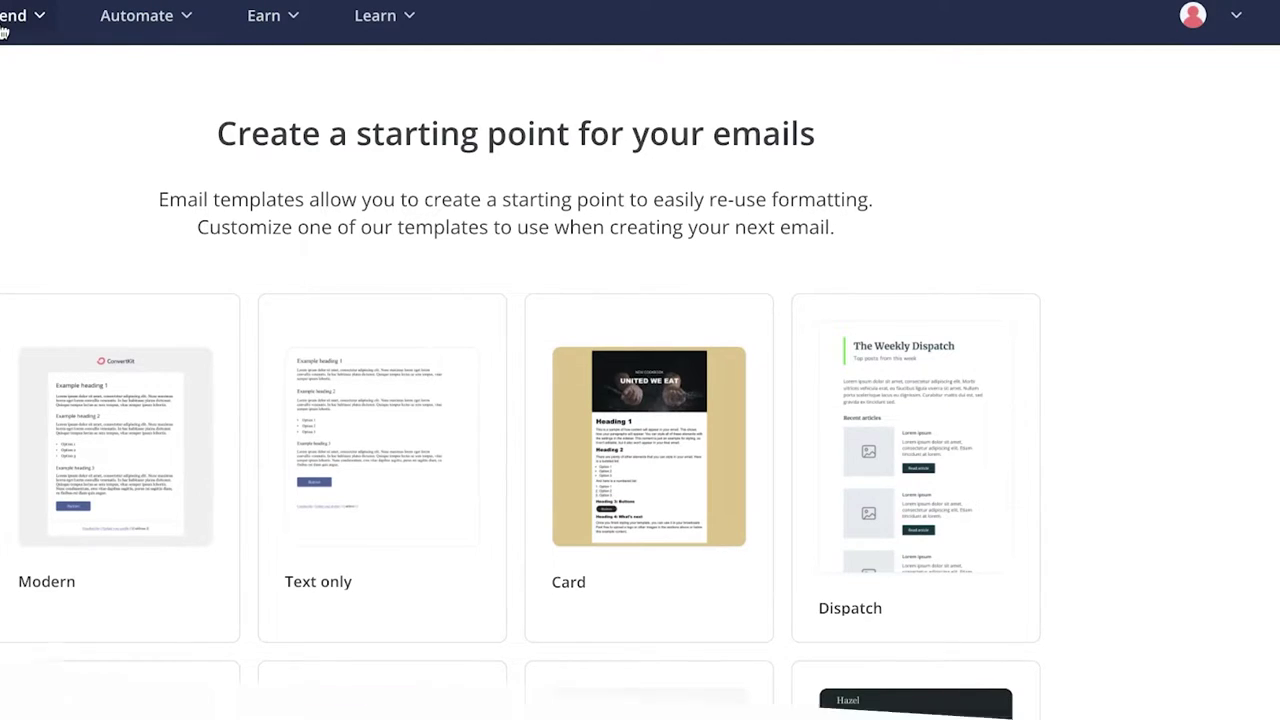
scroll(640, 360, "down", 5)
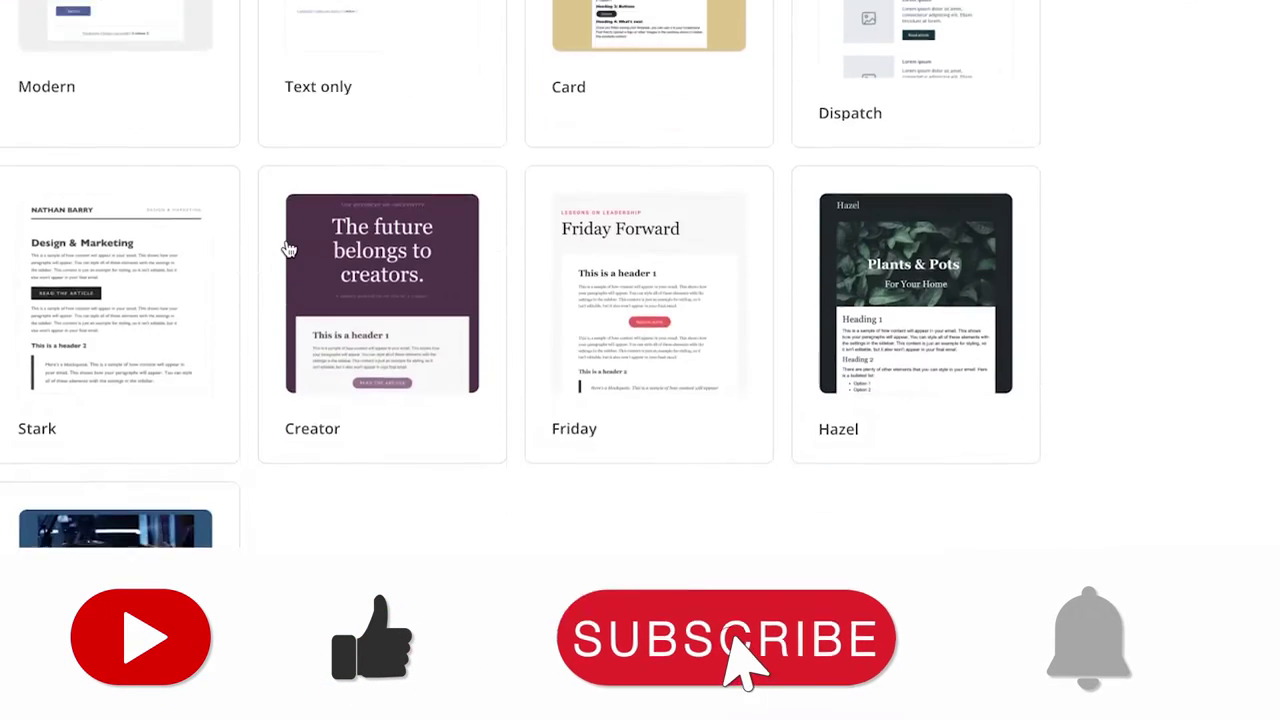
scroll(211, 446, "up", 6)
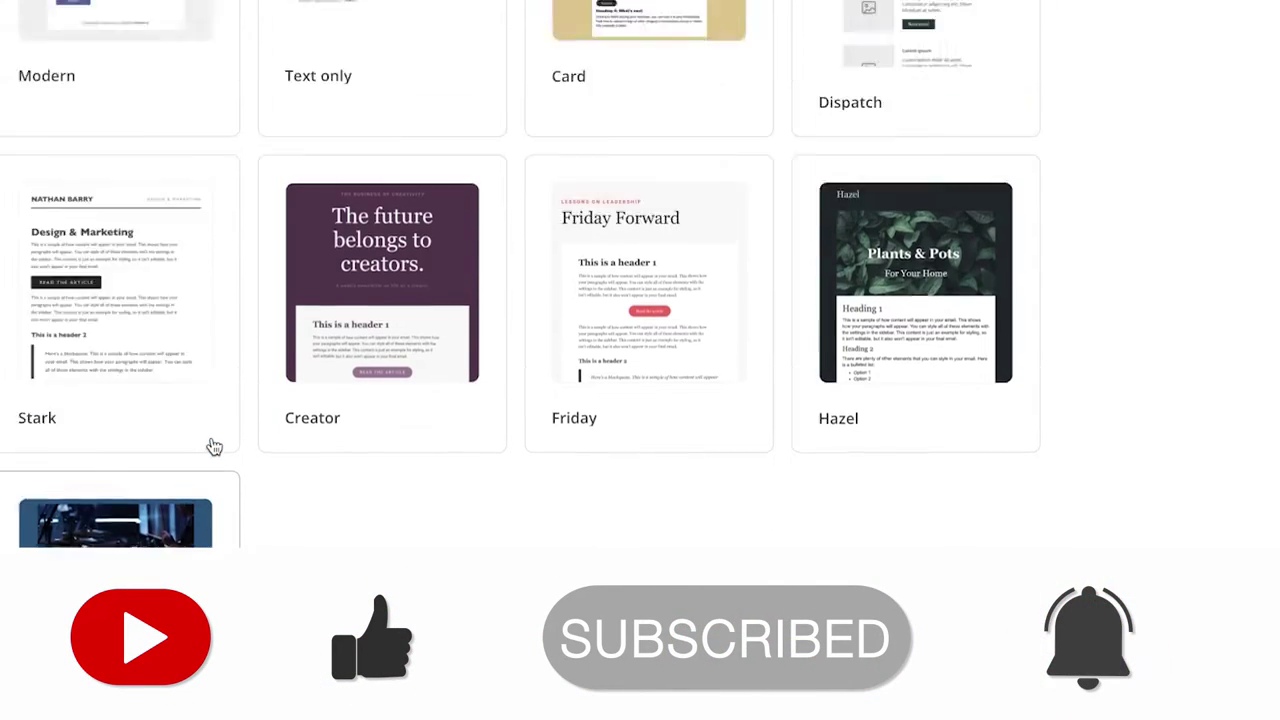
scroll(213, 447, "down", 2)
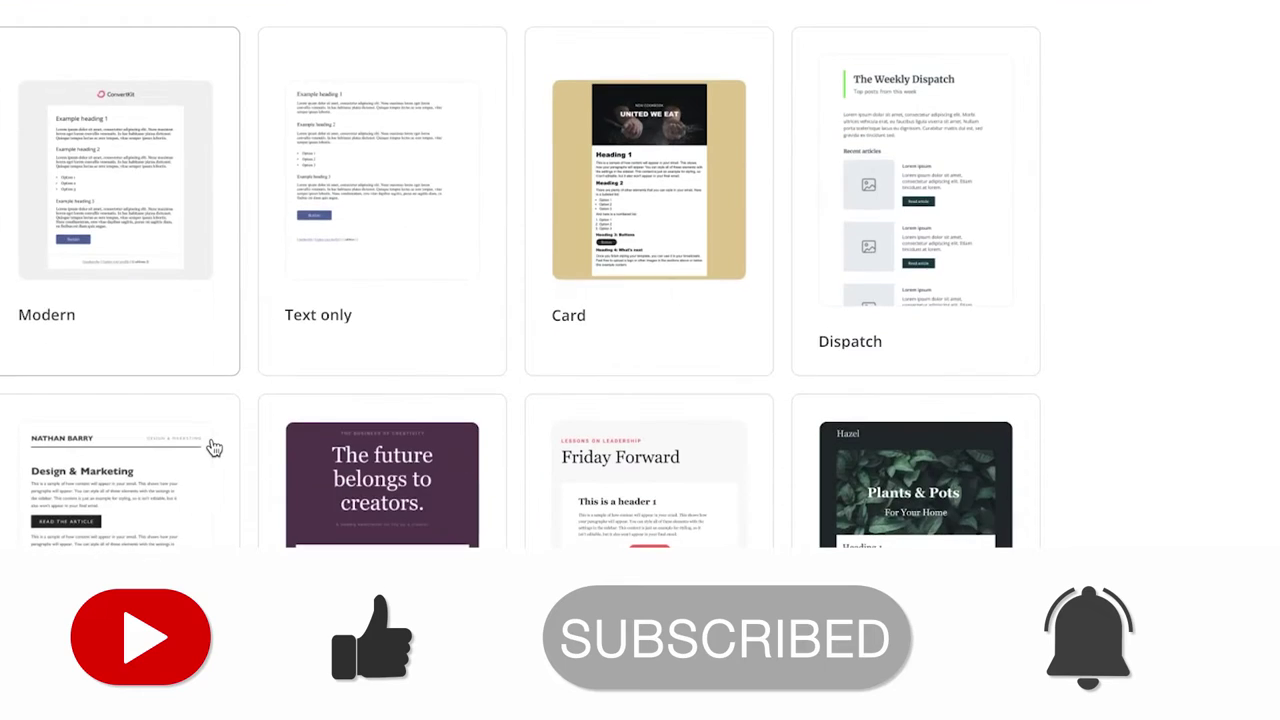
scroll(213, 447, "up", 1)
scroll(213, 447, "down", 4)
scroll(213, 447, "up", 1)
scroll(214, 447, "down", 3)
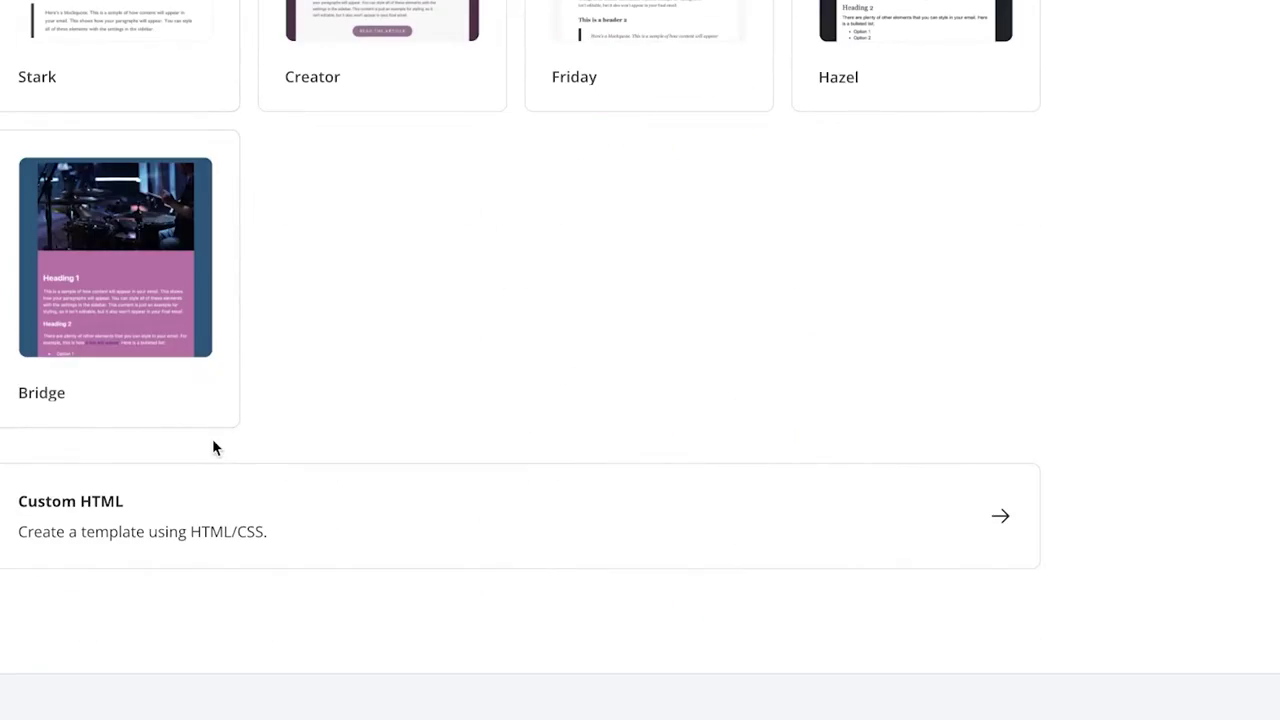
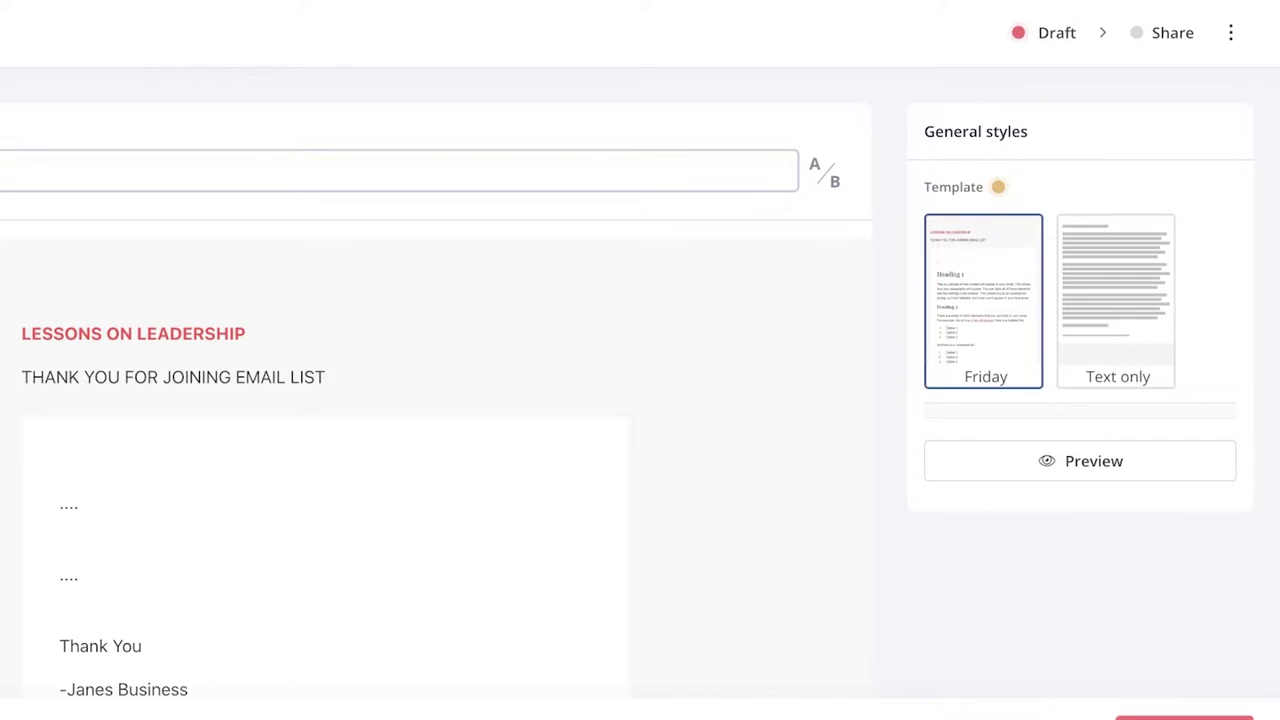
Step: Review the subject line, body and footer of the "THANK YOU FOR JOINING" broadcast draft
scroll(203, 191, "down", 3)
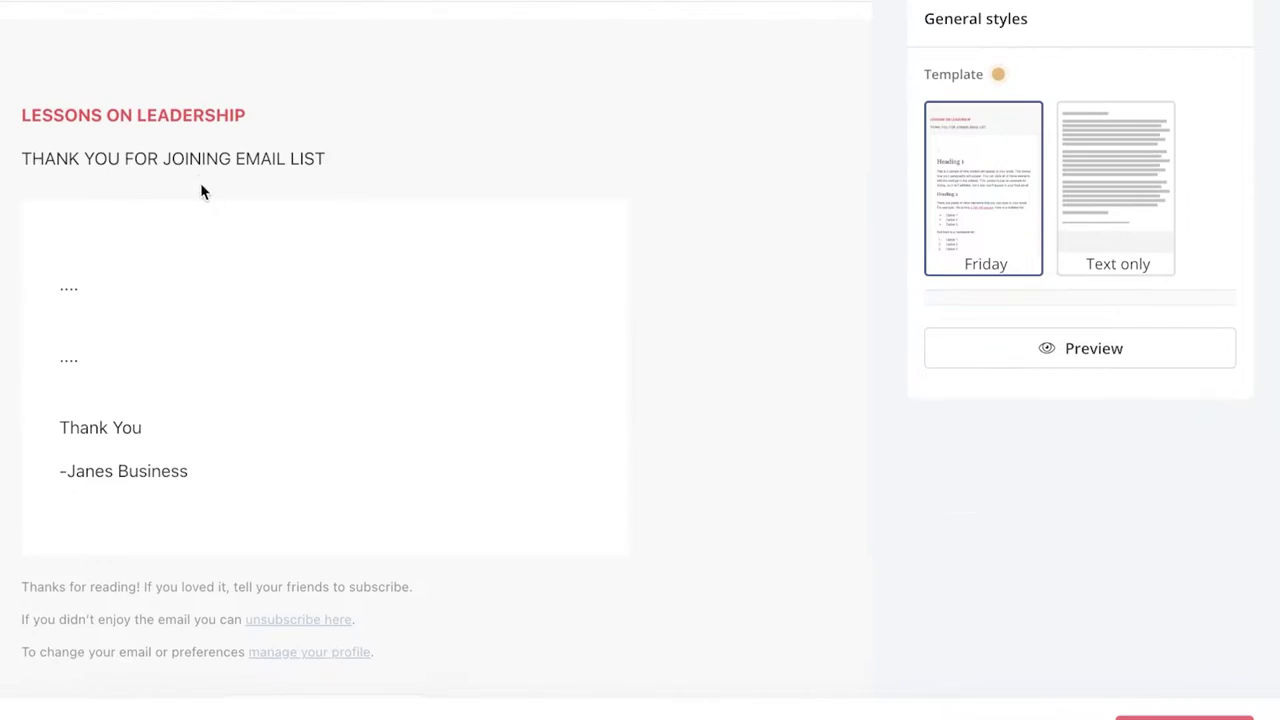
scroll(181, 270, "up", 3)
scroll(105, 535, "down", 1)
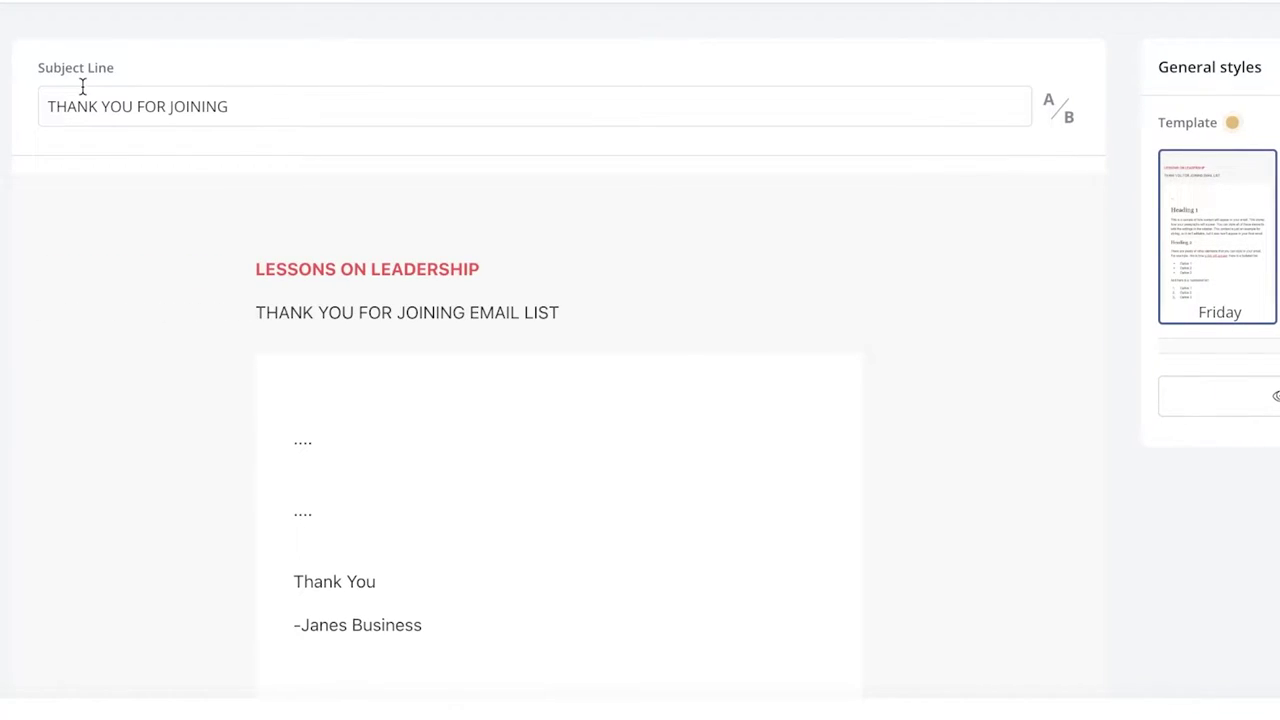
scroll(229, 246, "down", 3)
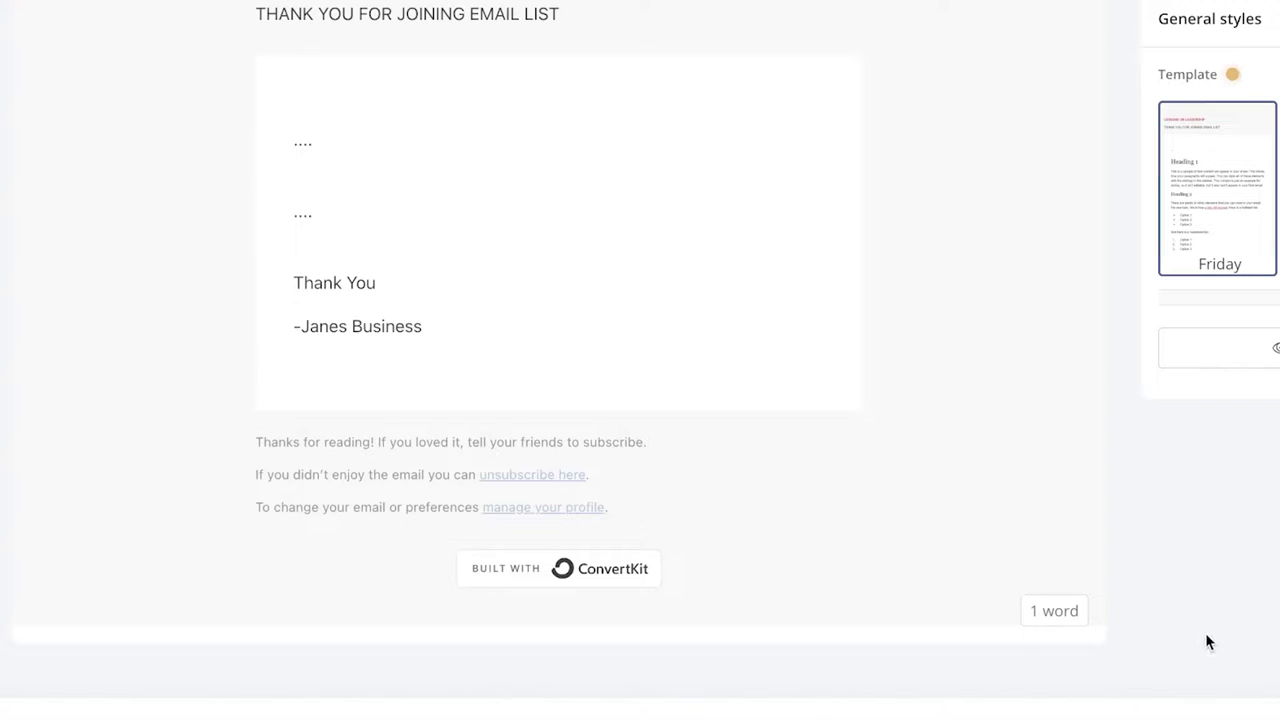
scroll(1070, 620, "up", 3)
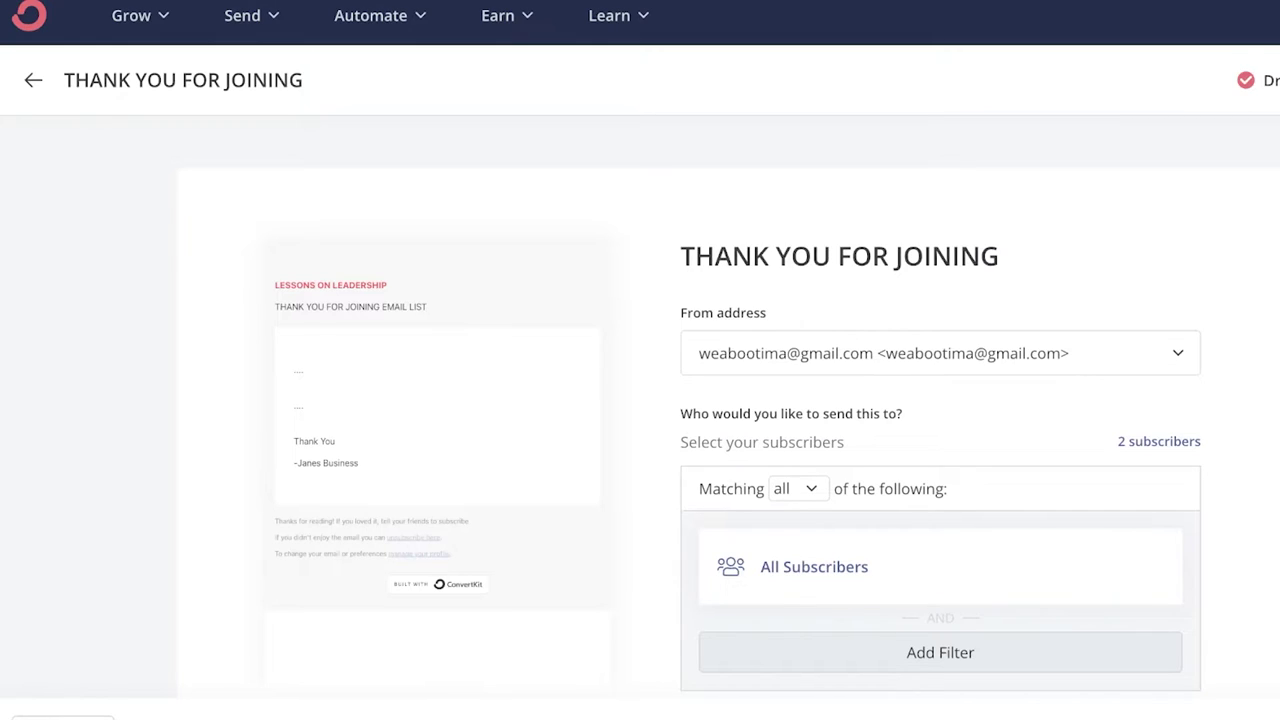
Step: Examine the broadcast's sender address choices and its recipient matching and filter options without changing them
left_click(1172, 353)
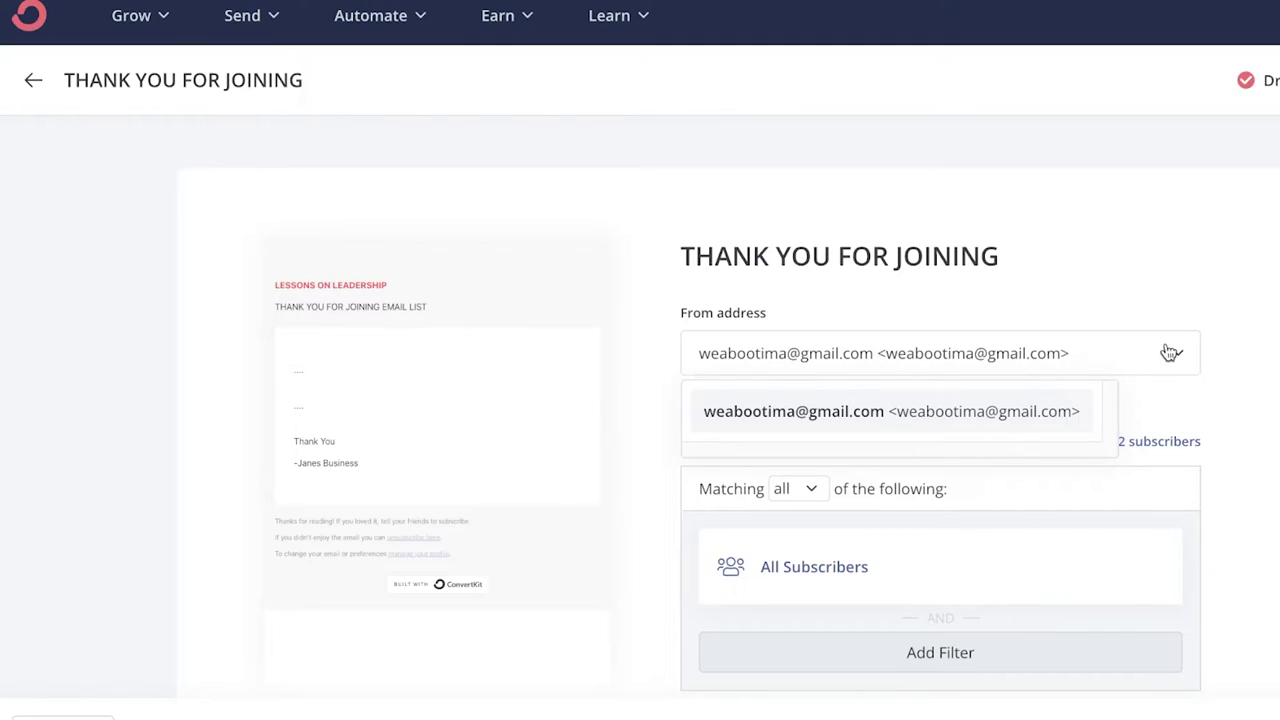
left_click(1089, 348)
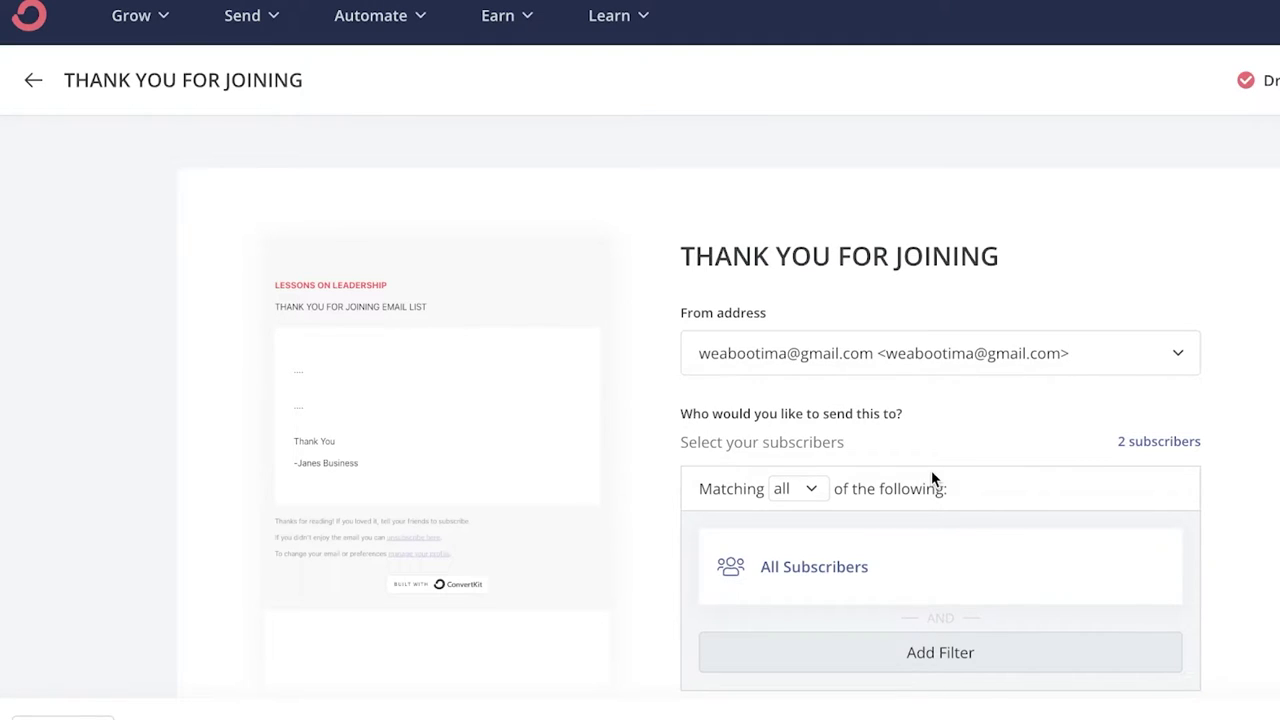
left_click(815, 489)
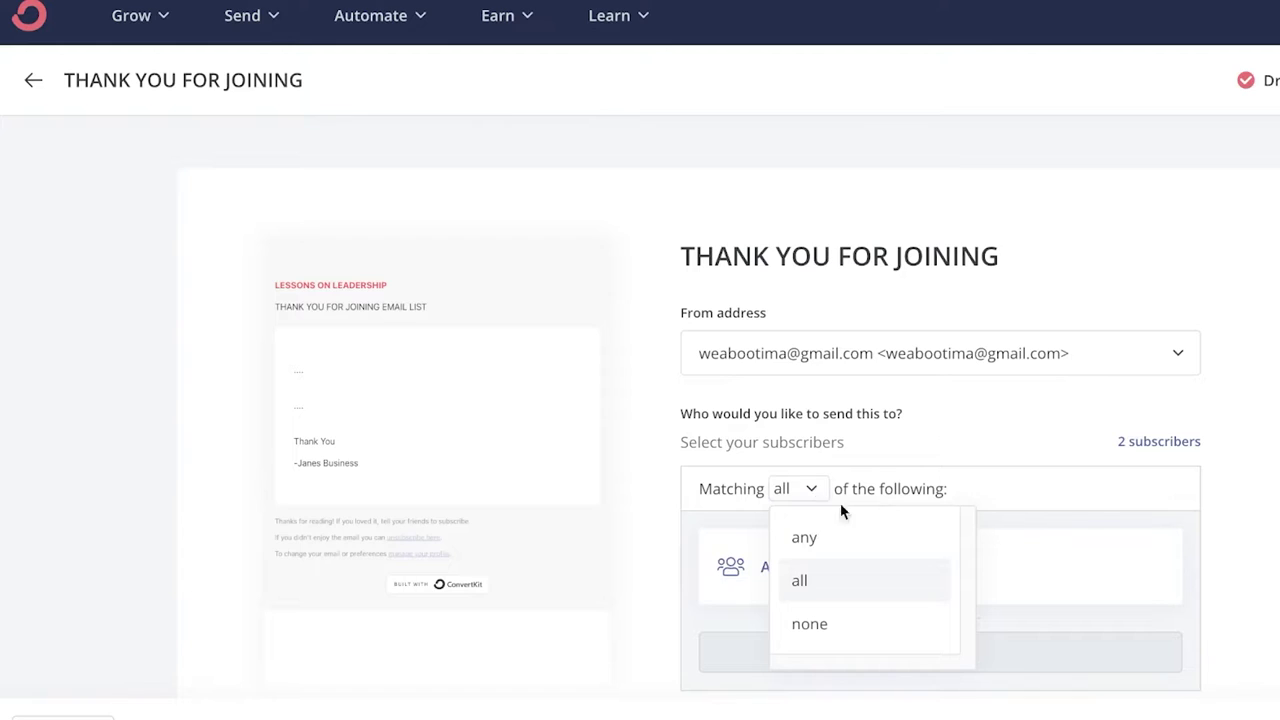
left_click(1130, 500)
scroll(1127, 497, "down", 1)
left_click(775, 525)
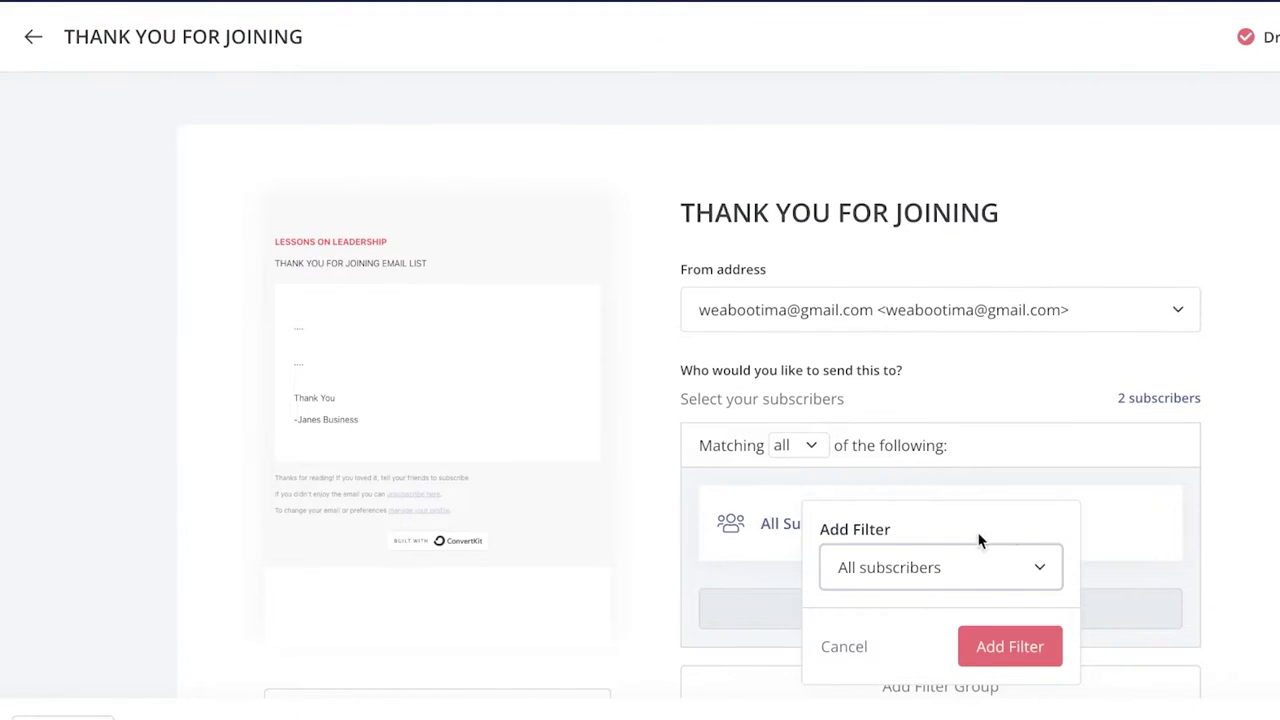
left_click(1169, 526)
left_click(929, 523)
left_click(1127, 561)
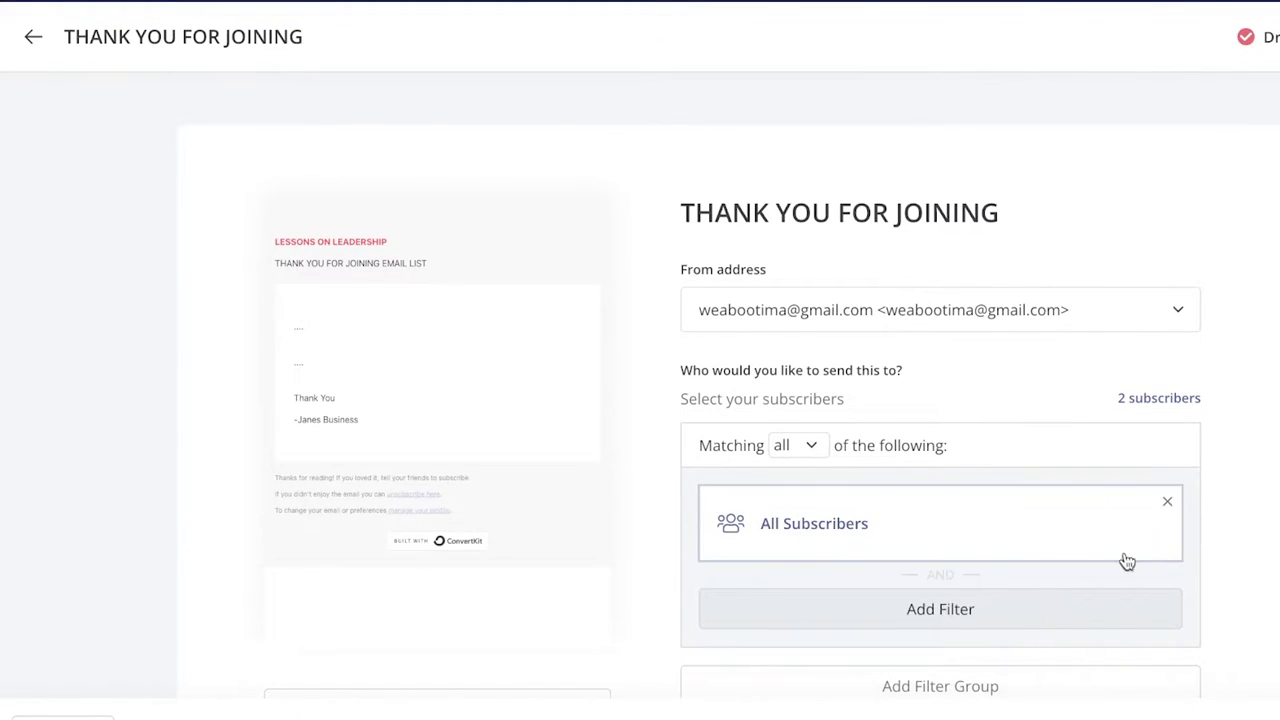
Step: Try to add a recipient filter by subscription date, choosing April 1, 2022
scroll(1127, 561, "down", 1)
left_click(886, 550)
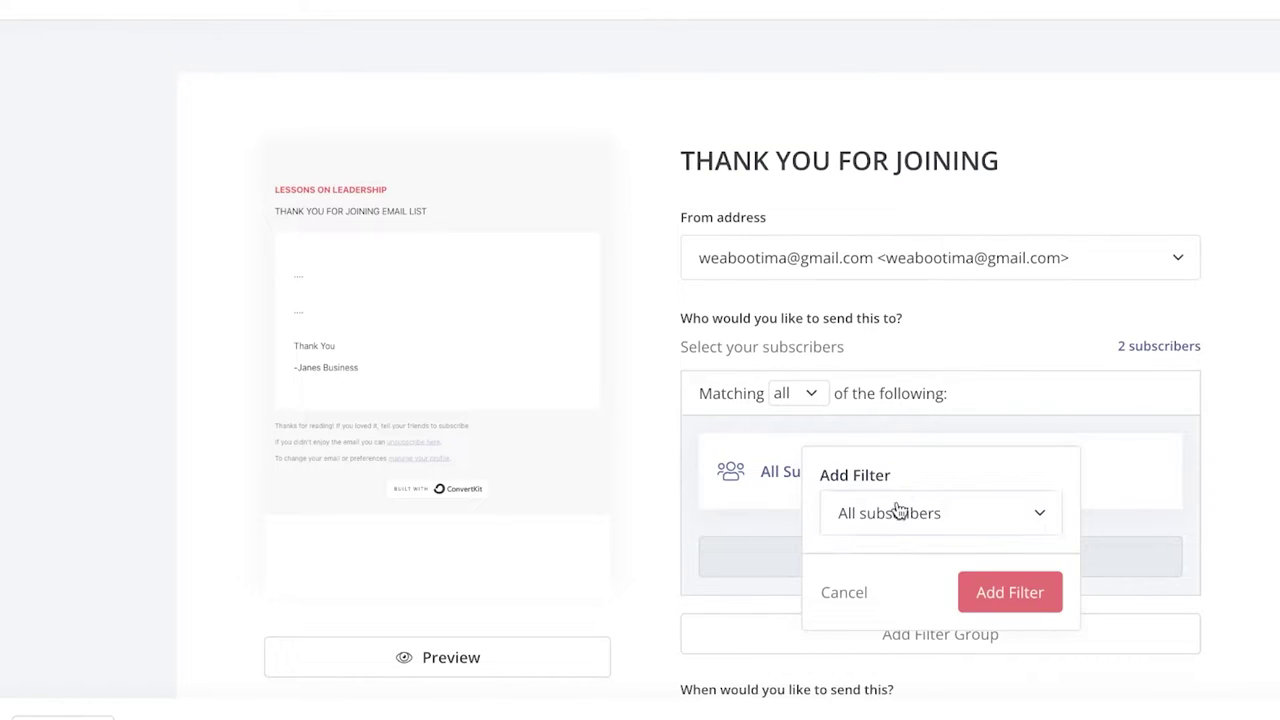
left_click(898, 511)
scroll(966, 632, "down", 3)
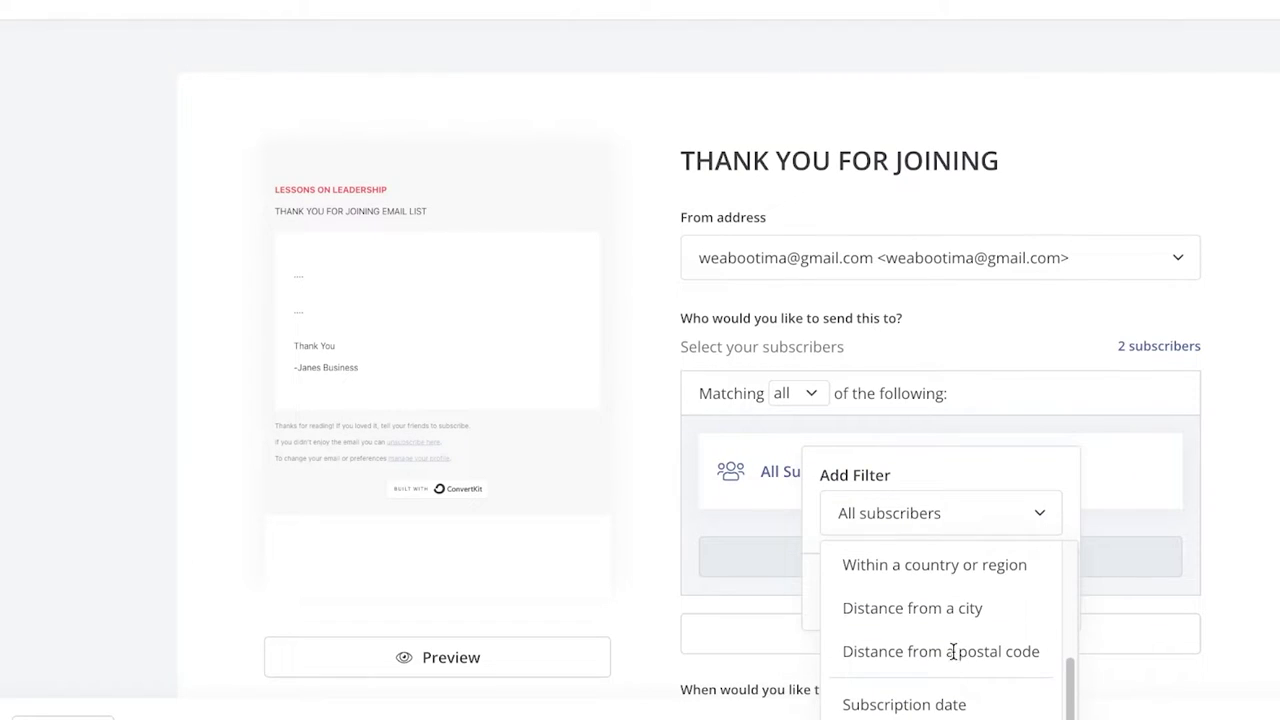
scroll(950, 640, "down", 1)
scroll(909, 617, "down", 2)
left_click(907, 575)
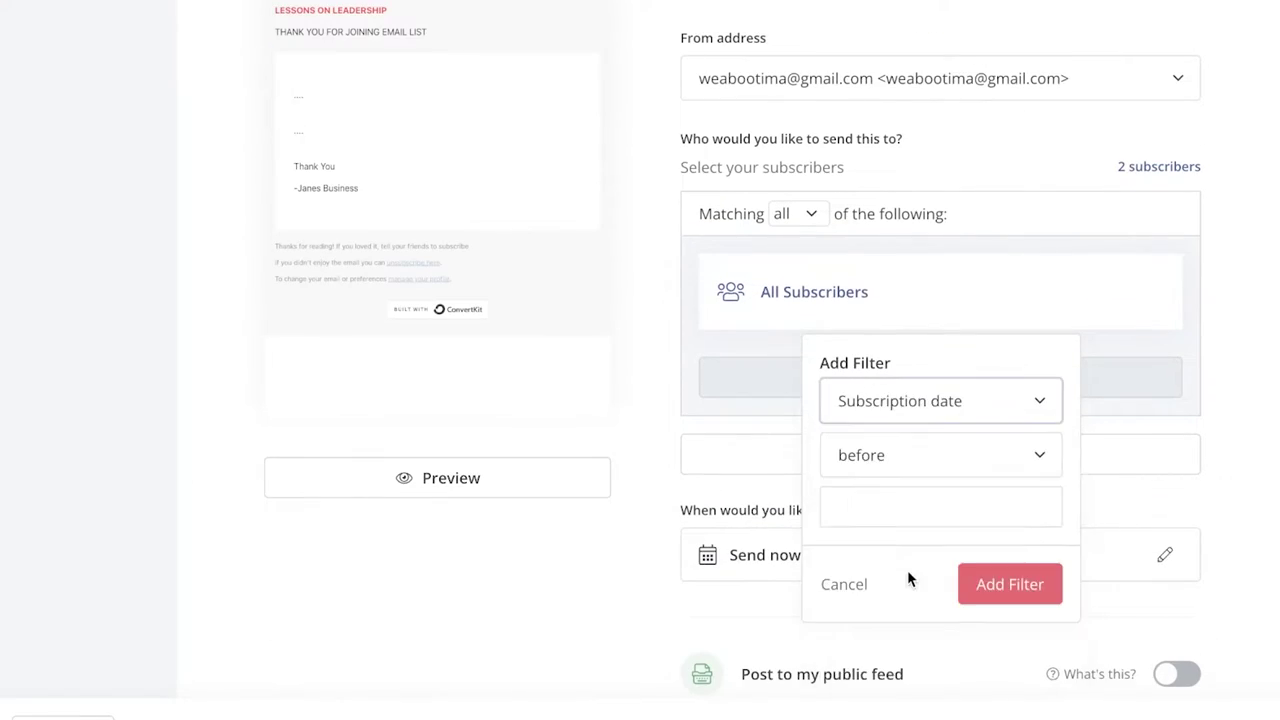
left_click(889, 457)
left_click(889, 557)
left_click(901, 514)
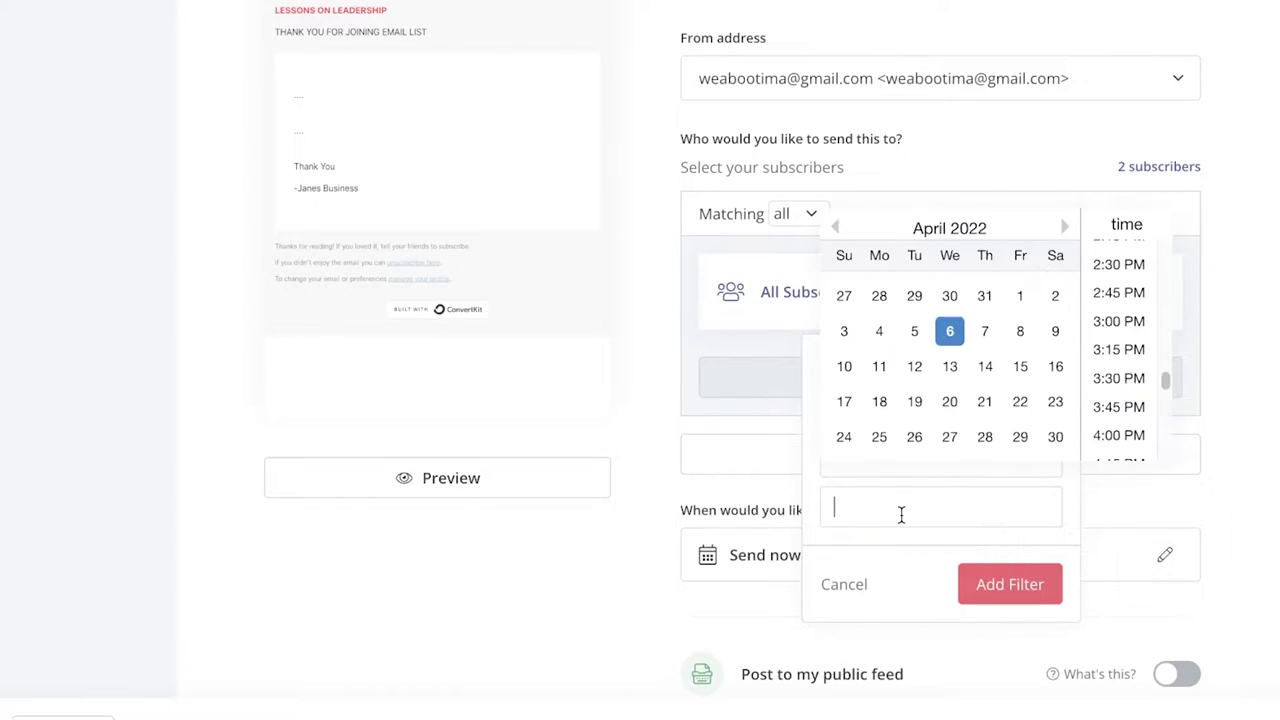
left_click(1020, 295)
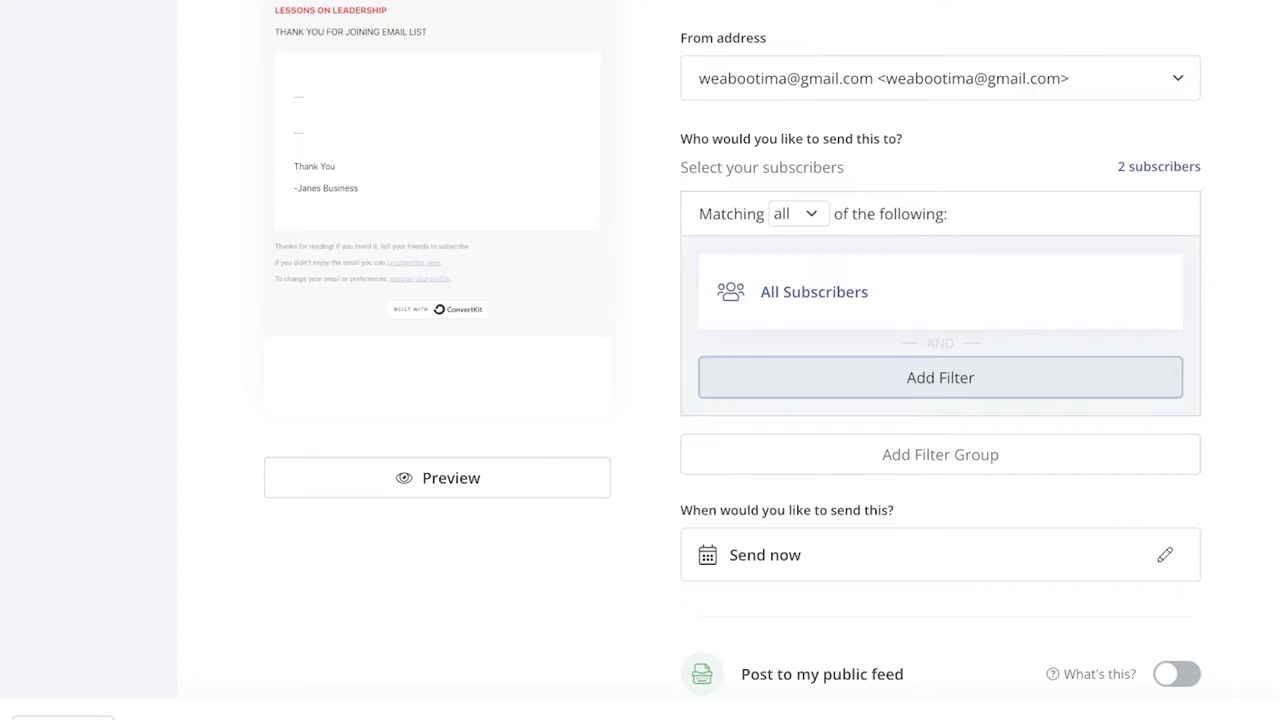
Step: Send the "THANK YOU FOR JOINING" broadcast to All Subscribers immediately and dismiss the publication notice
scroll(733, 348, "down", 2)
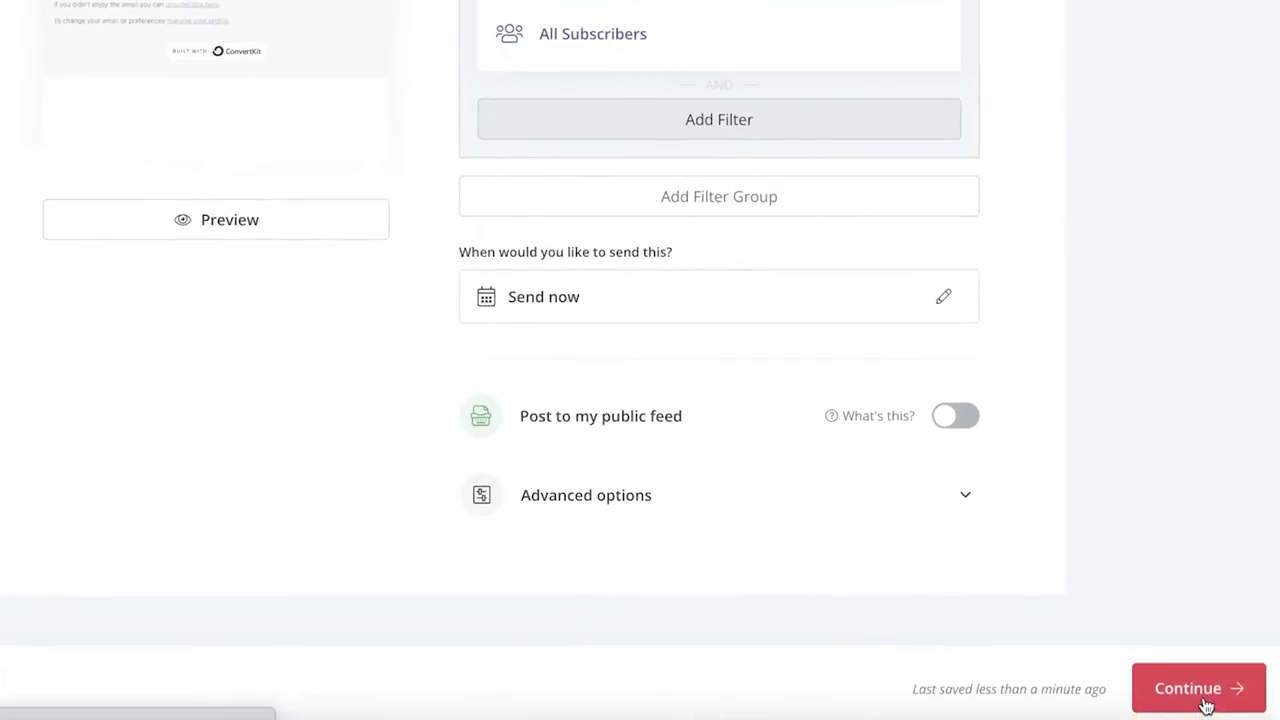
left_click(1205, 705)
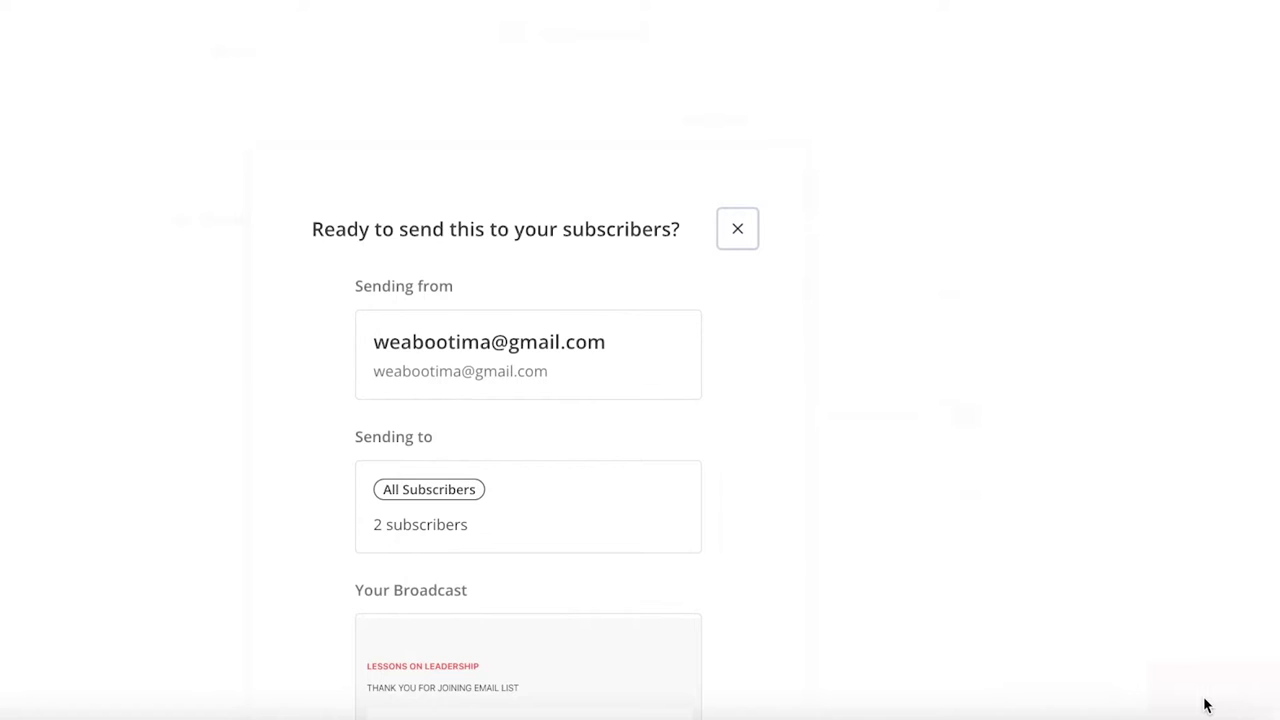
scroll(671, 280, "down", 5)
left_click(598, 567)
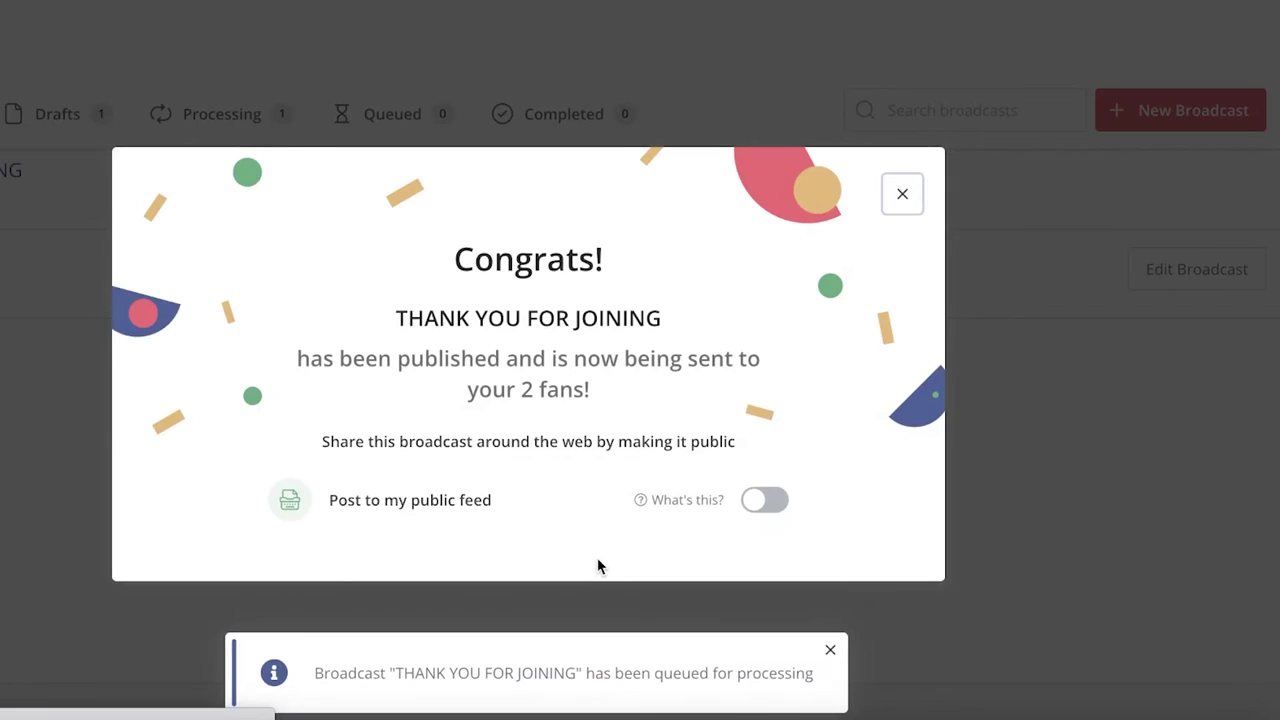
left_click(905, 200)
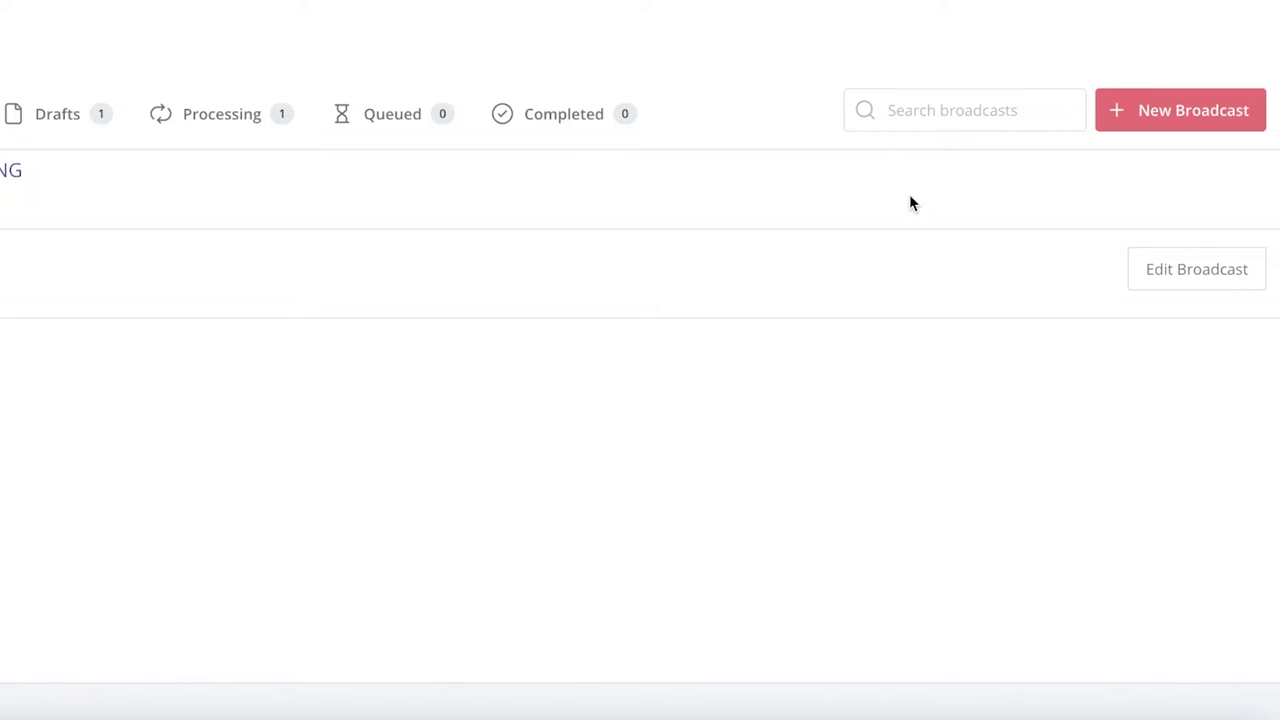
Step: Open the Sequences page and read its description of automated email series
left_click(50, 20)
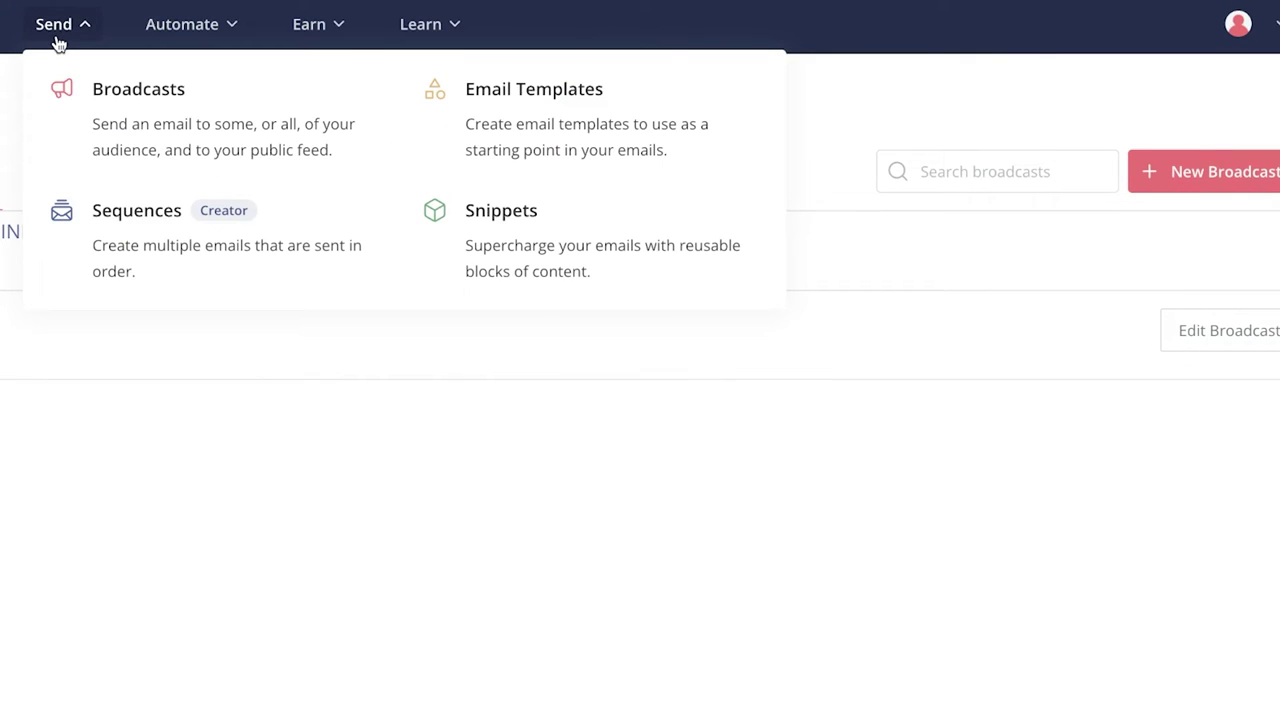
left_click(258, 237)
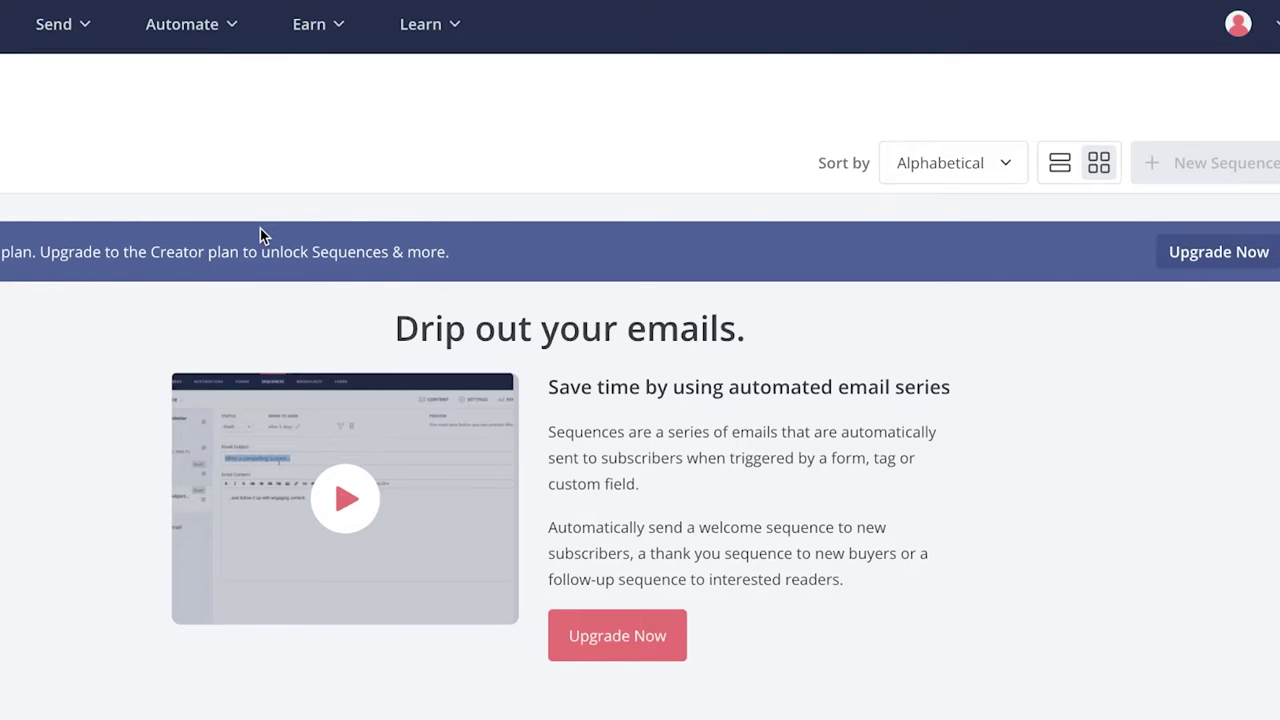
scroll(300, 270, "down", 1)
scroll(335, 306, "up", 1)
Step: View the Snippets page, open the Visual Automations page, and look over the other automation features
left_click(88, 26)
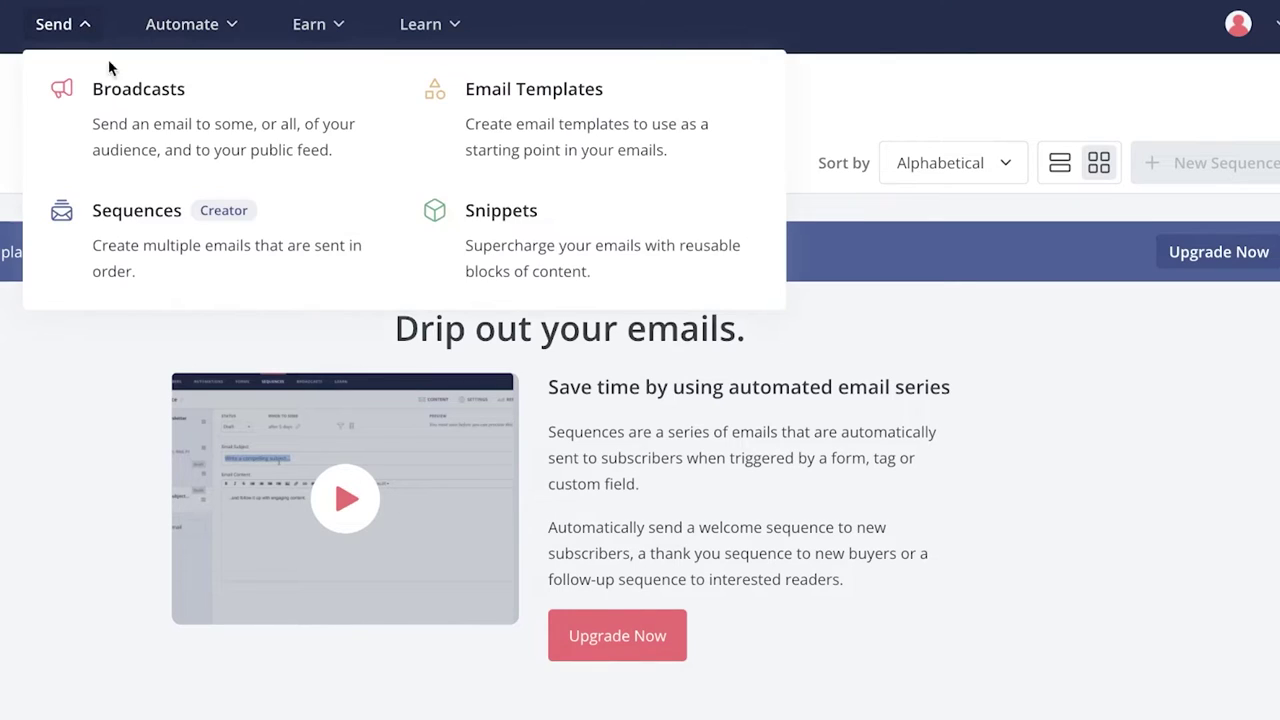
left_click(511, 232)
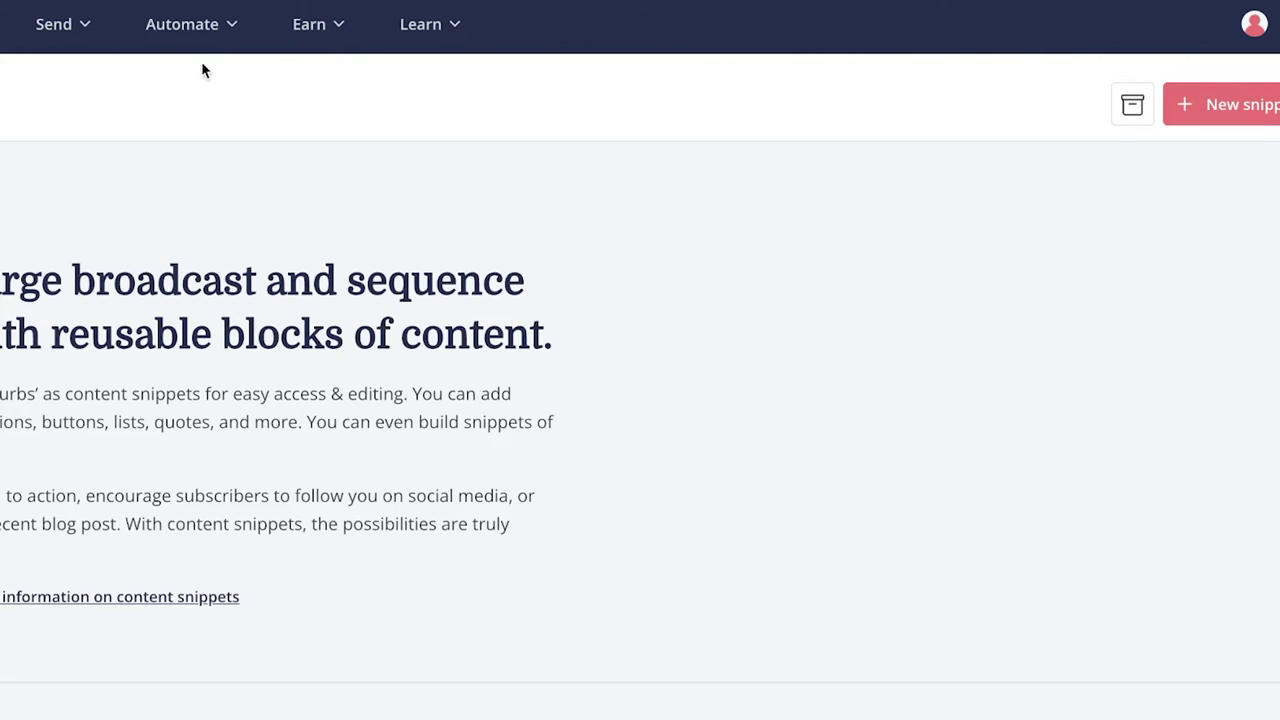
left_click(158, 26)
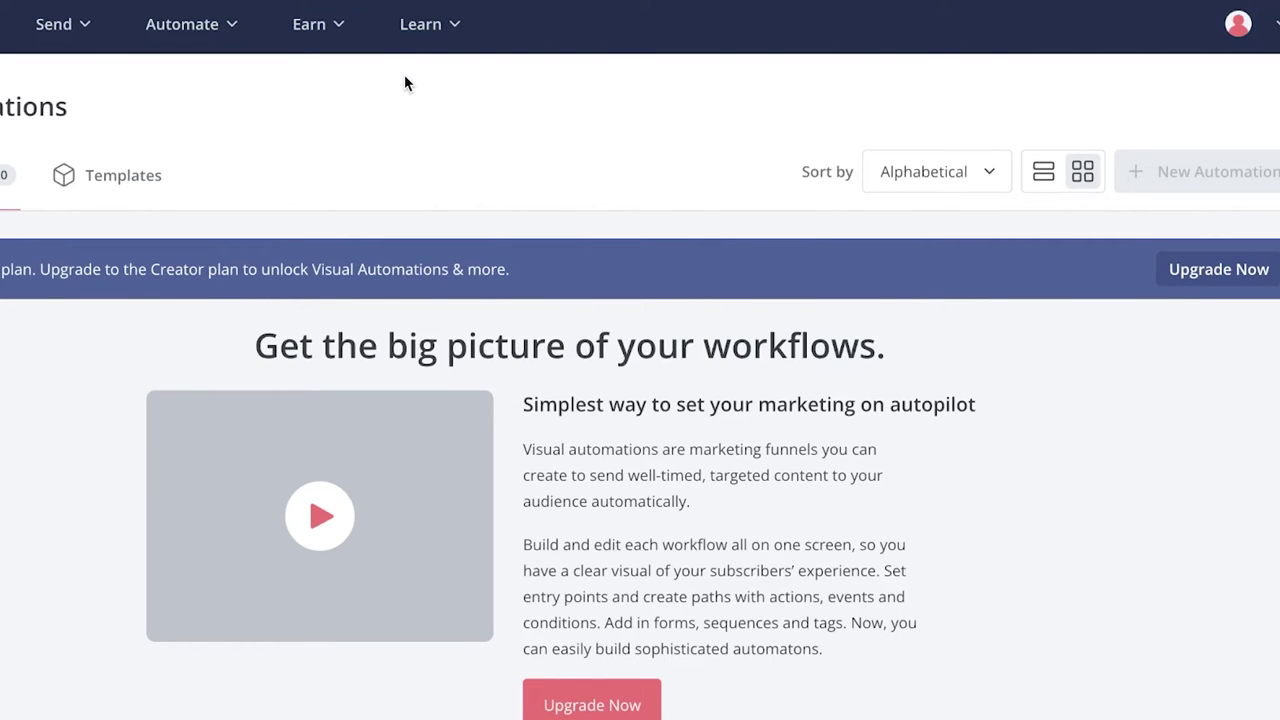
mouse_move(198, 22)
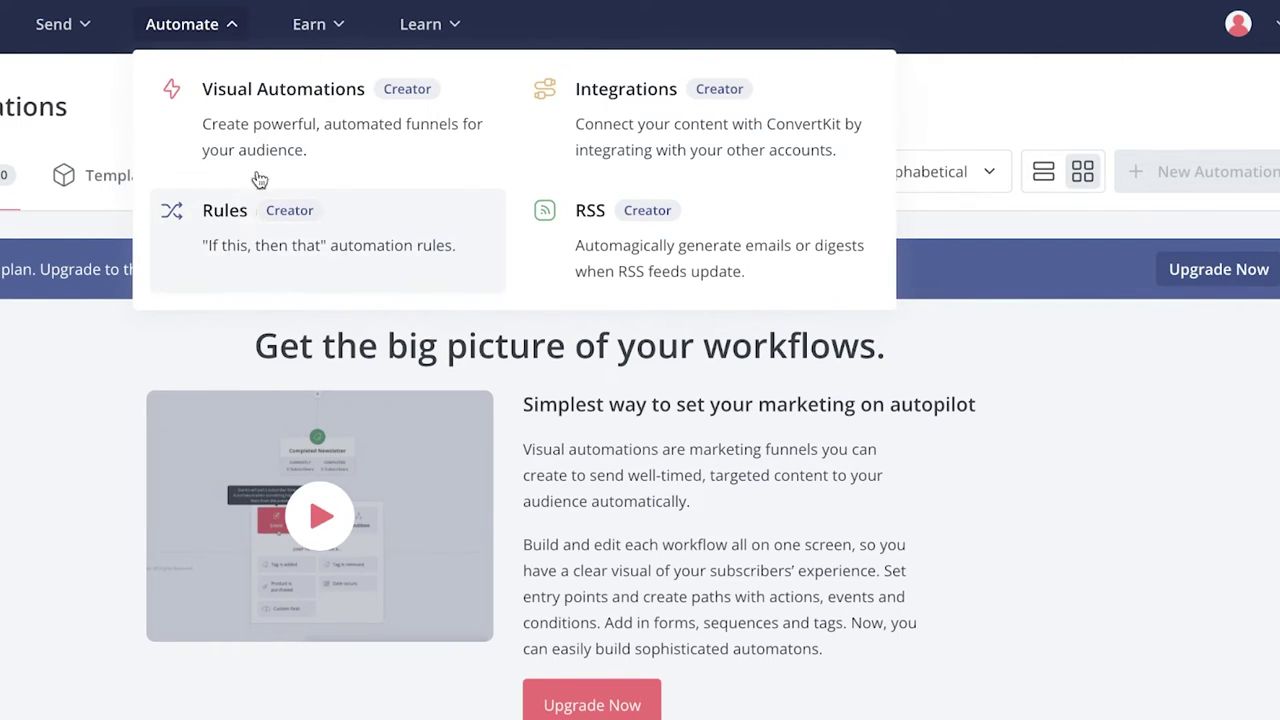
Step: Check the earning options and open the Products page to read about Commerce
mouse_move(325, 32)
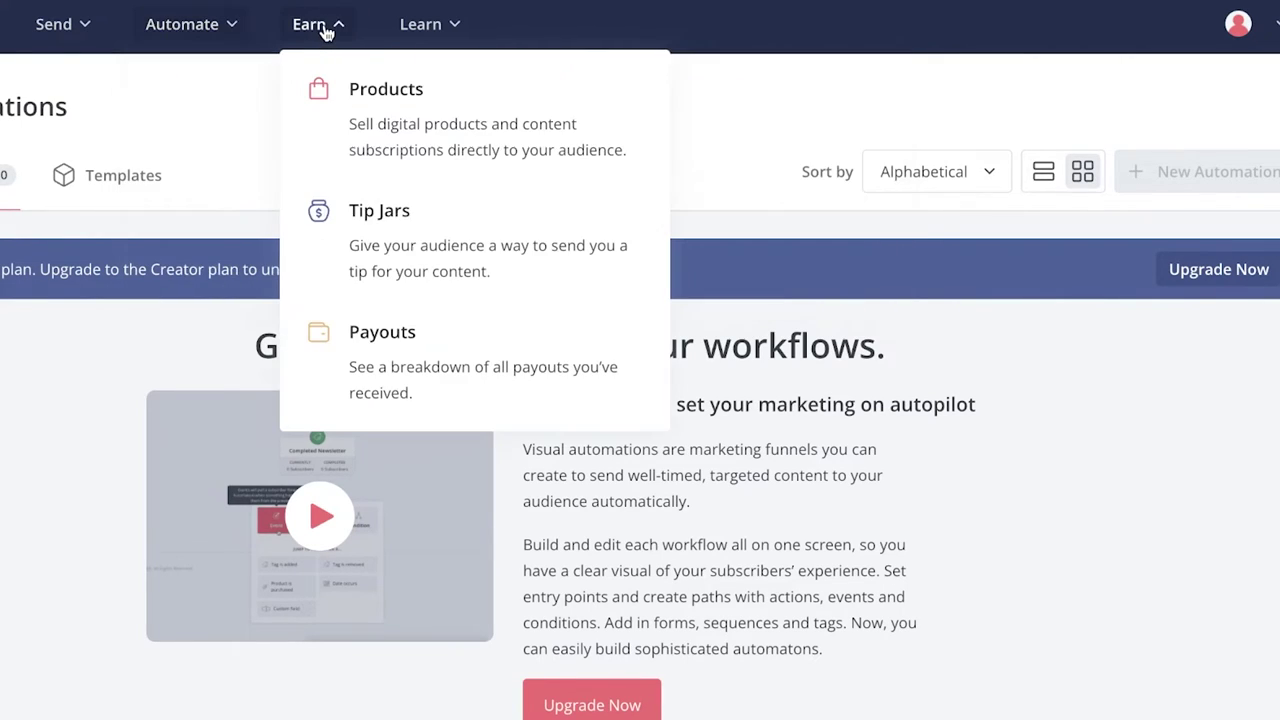
left_click(383, 128)
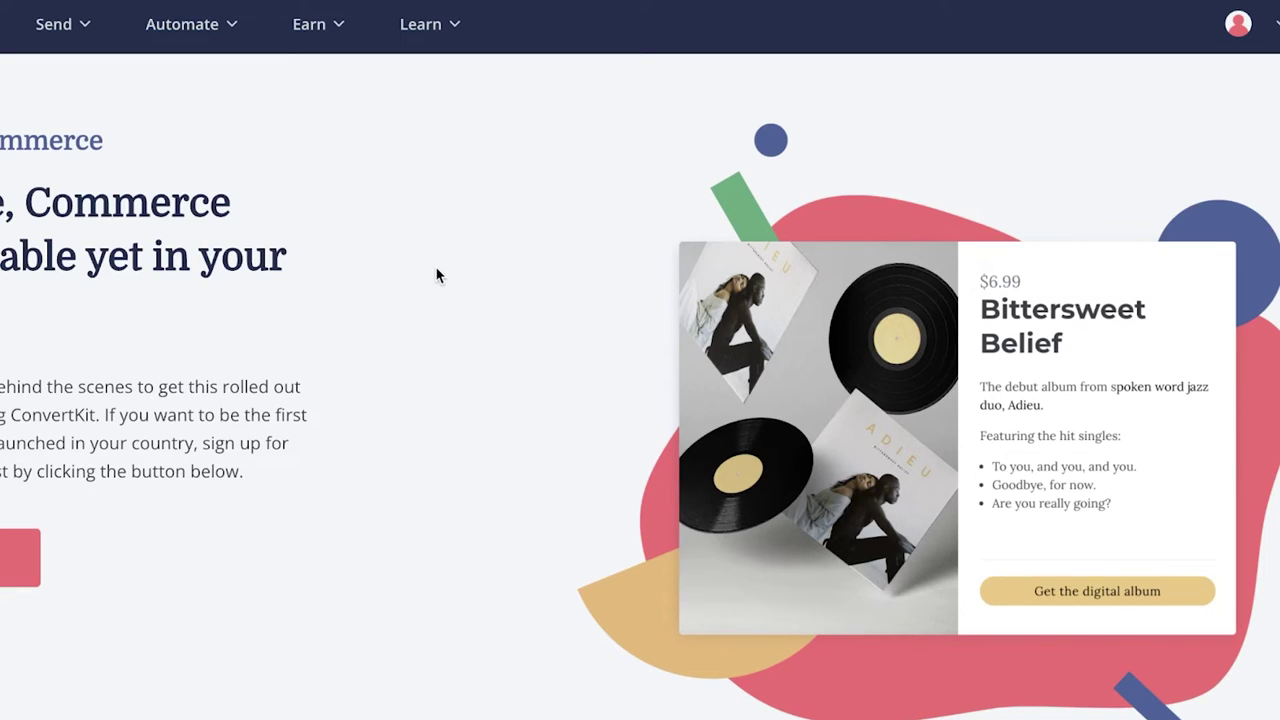
scroll(435, 275, "down", 1)
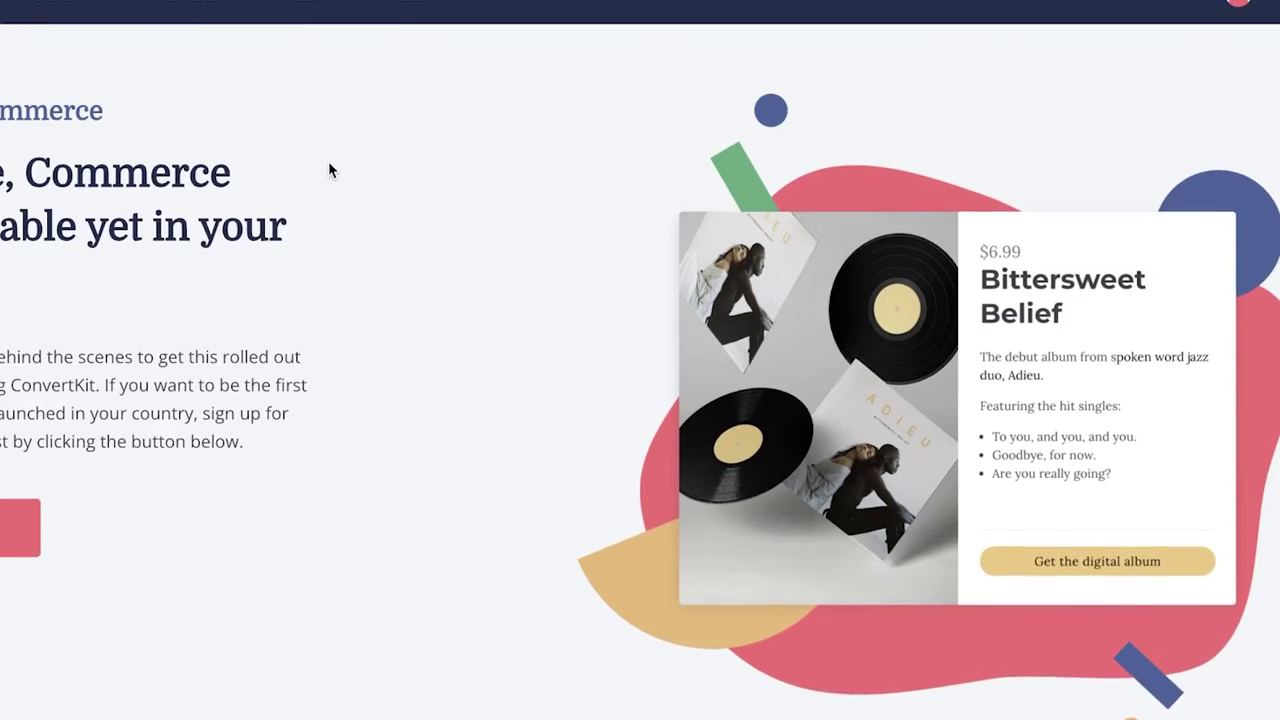
scroll(328, 171, "up", 1)
Step: Look over the navigation options again and reopen the Email Templates page
left_click(355, 26)
mouse_move(445, 28)
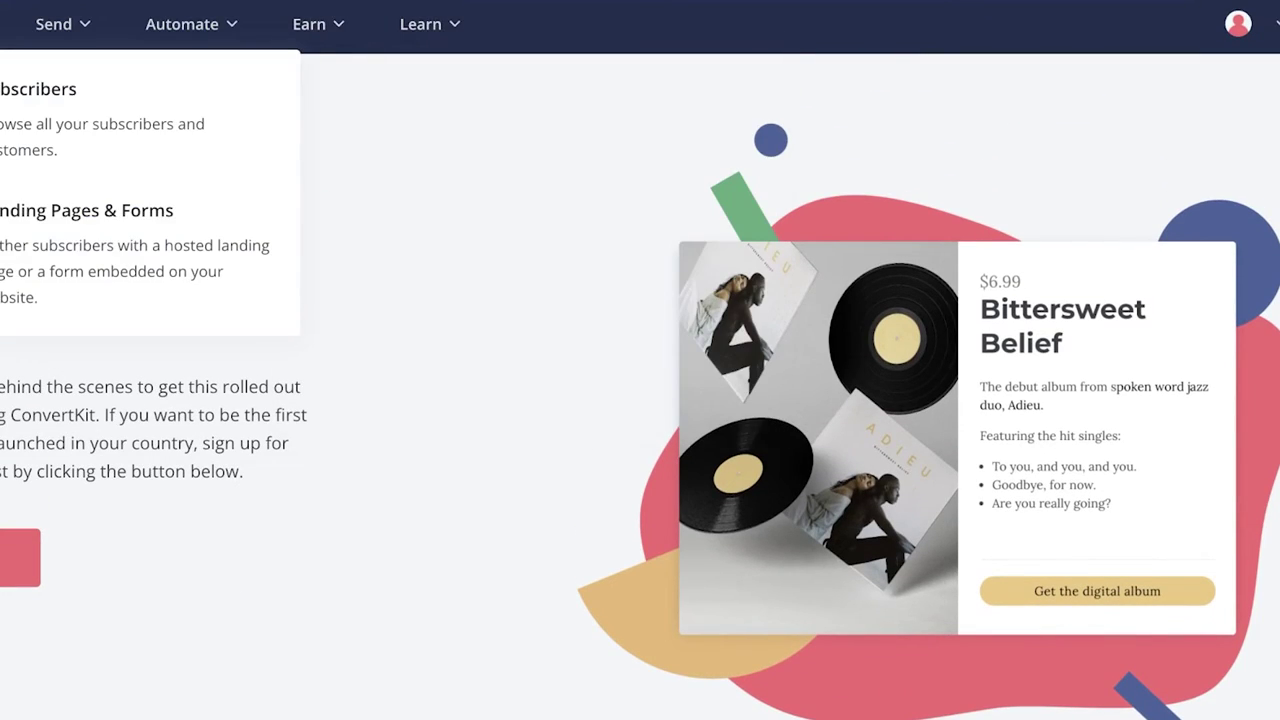
mouse_move(35, 42)
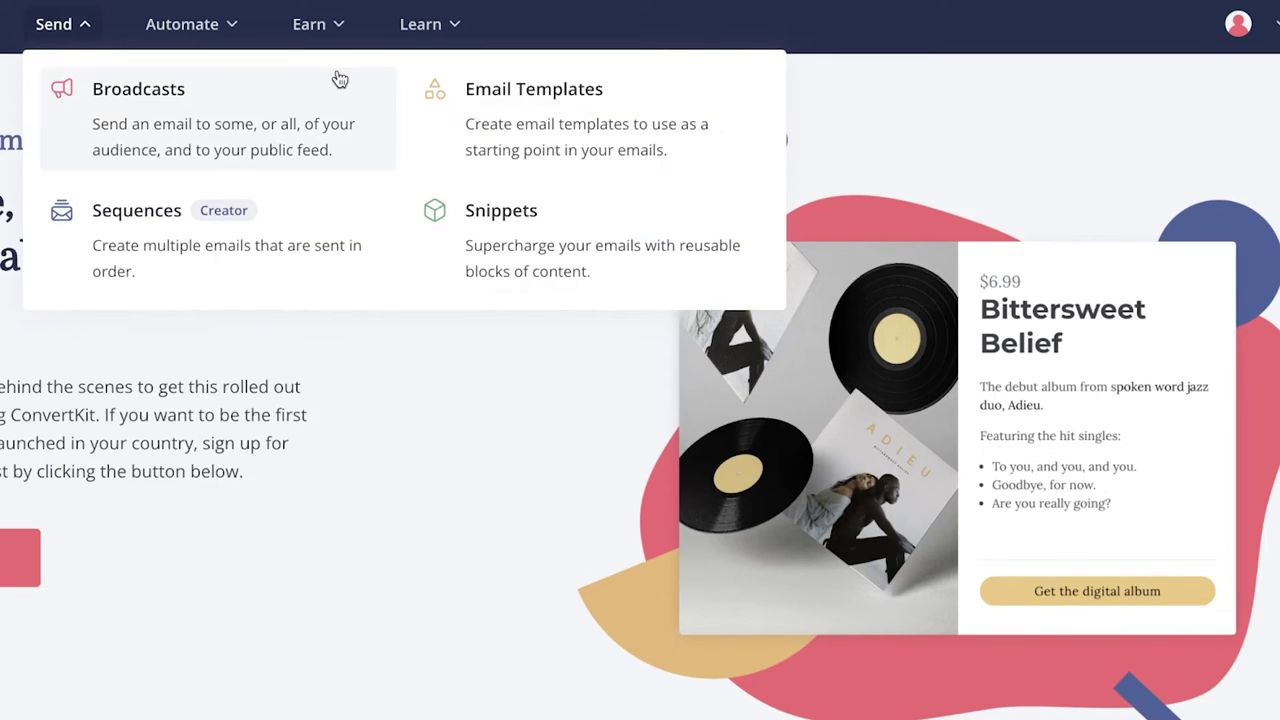
left_click(470, 95)
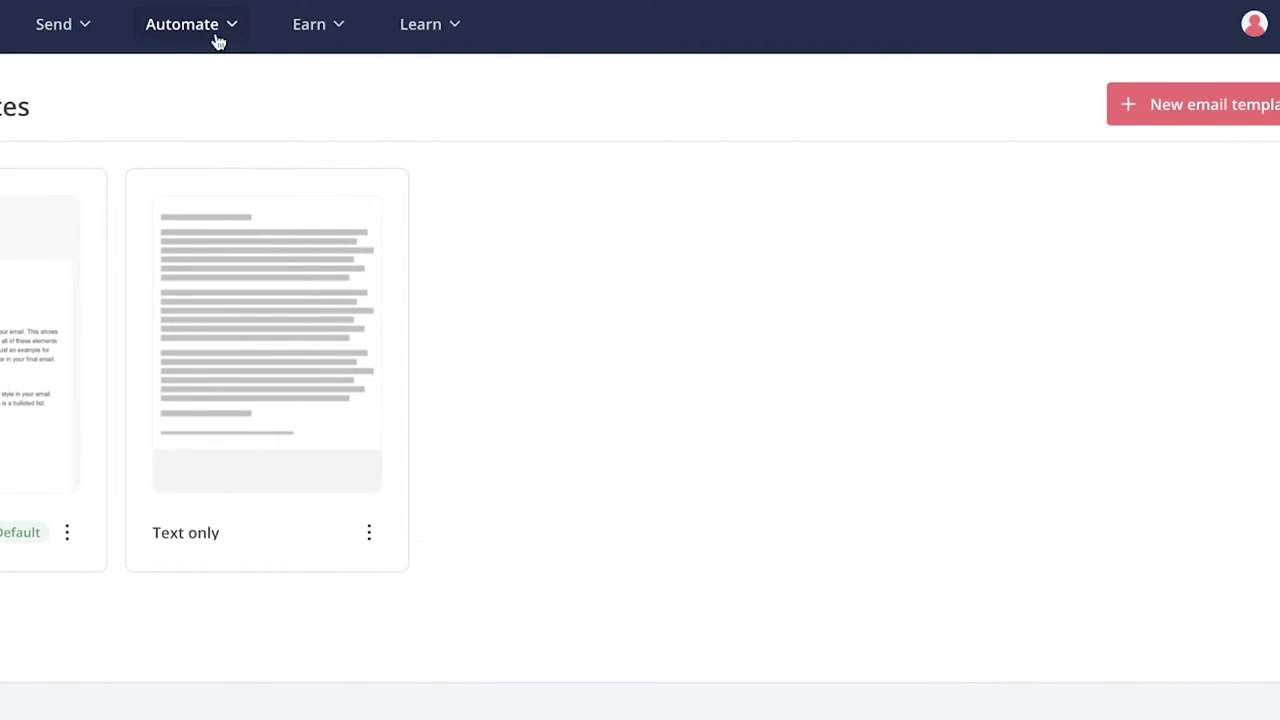
left_click(95, 20)
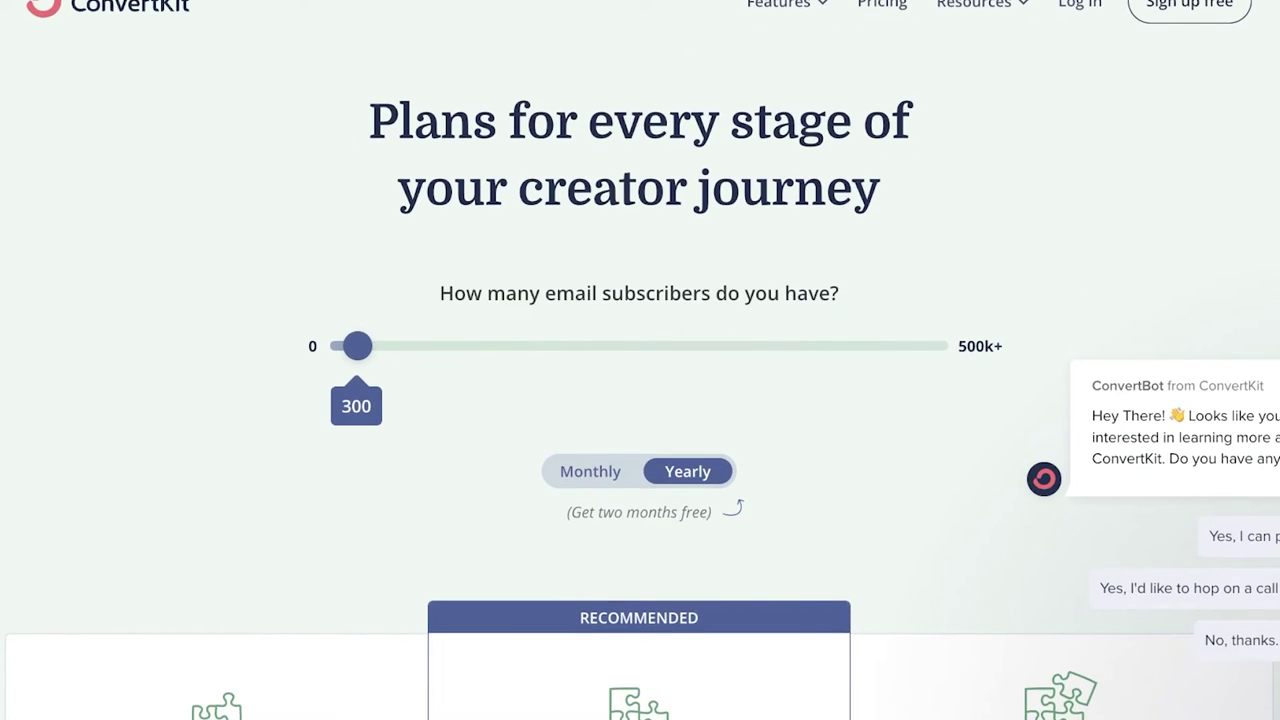
Step: Examine the prices and included features of the Free, Creator and Creator Pro plans on ConvertKit's pricing page
scroll(294, 338, "down", 10)
scroll(294, 338, "up", 5)
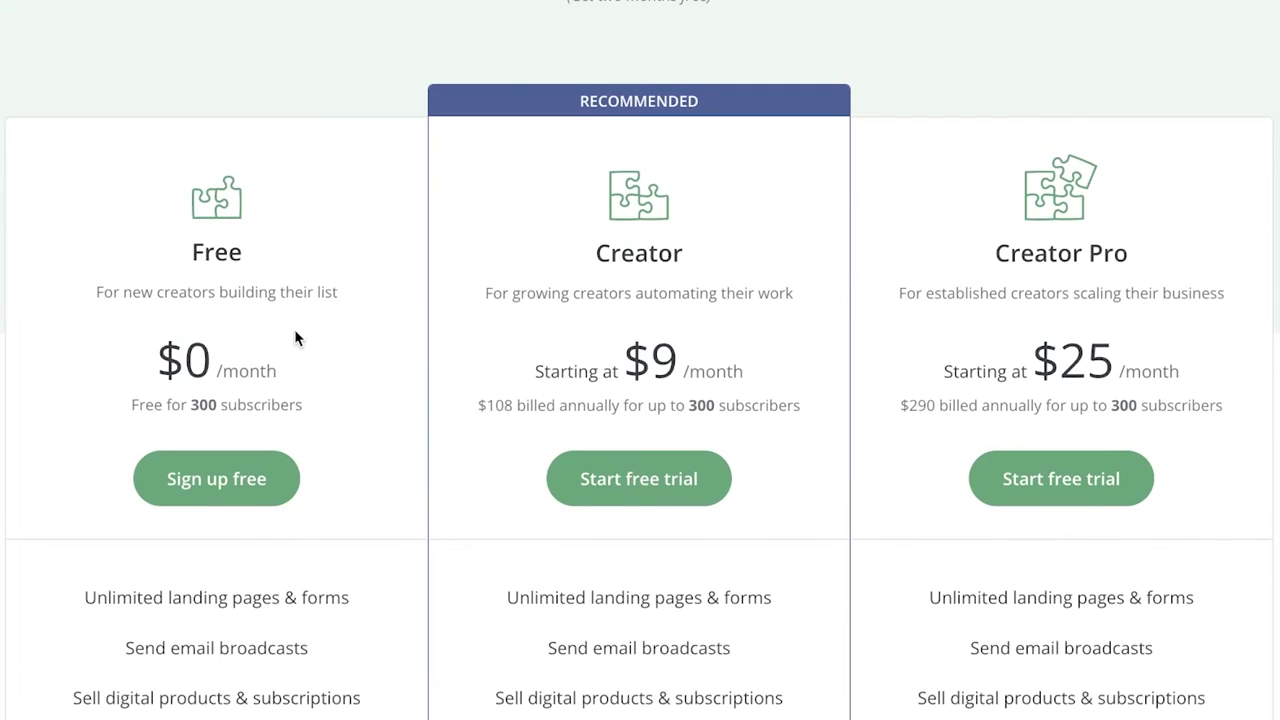
scroll(296, 338, "down", 5)
scroll(294, 336, "up", 2)
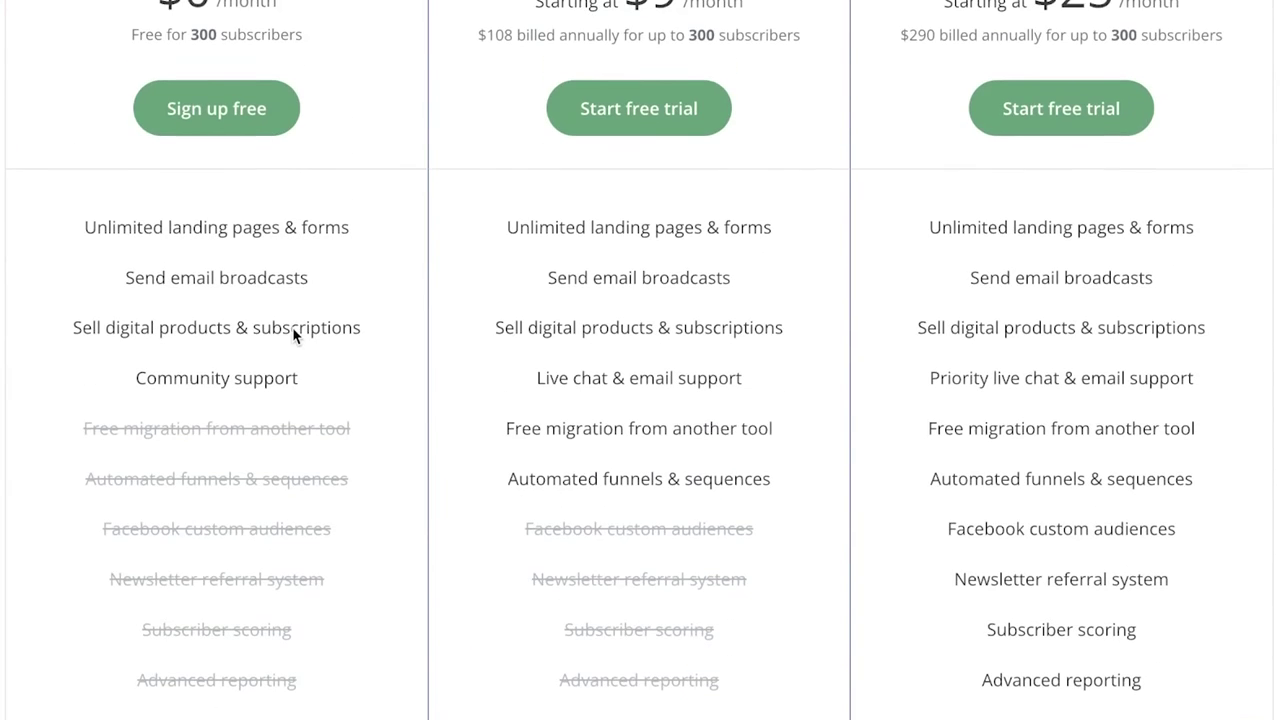
scroll(291, 333, "up", 1)
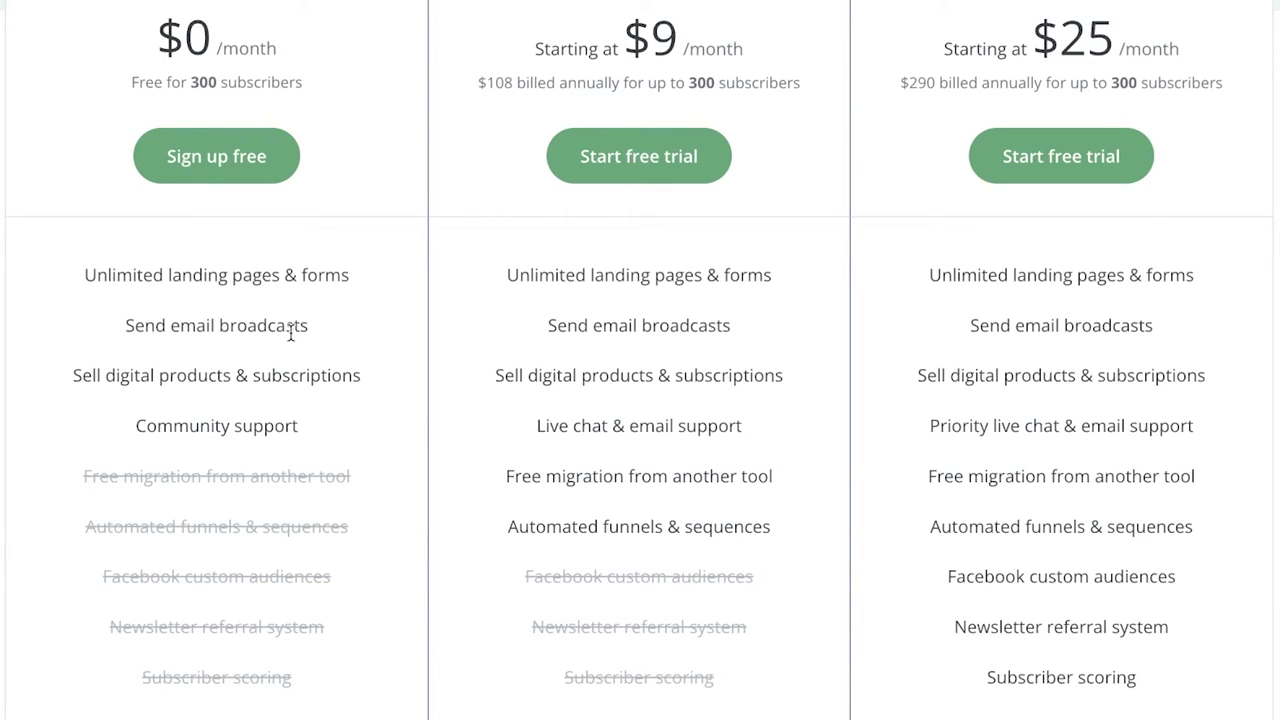
scroll(291, 333, "up", 10)
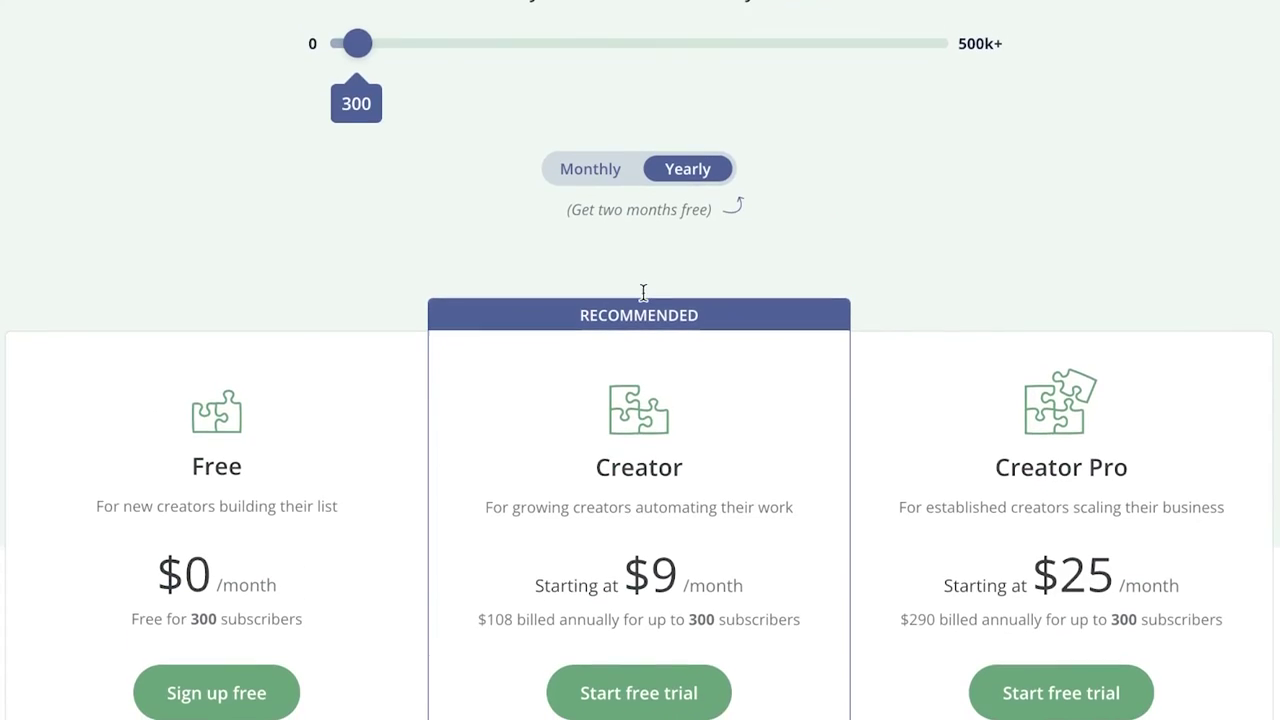
scroll(643, 291, "down", 3)
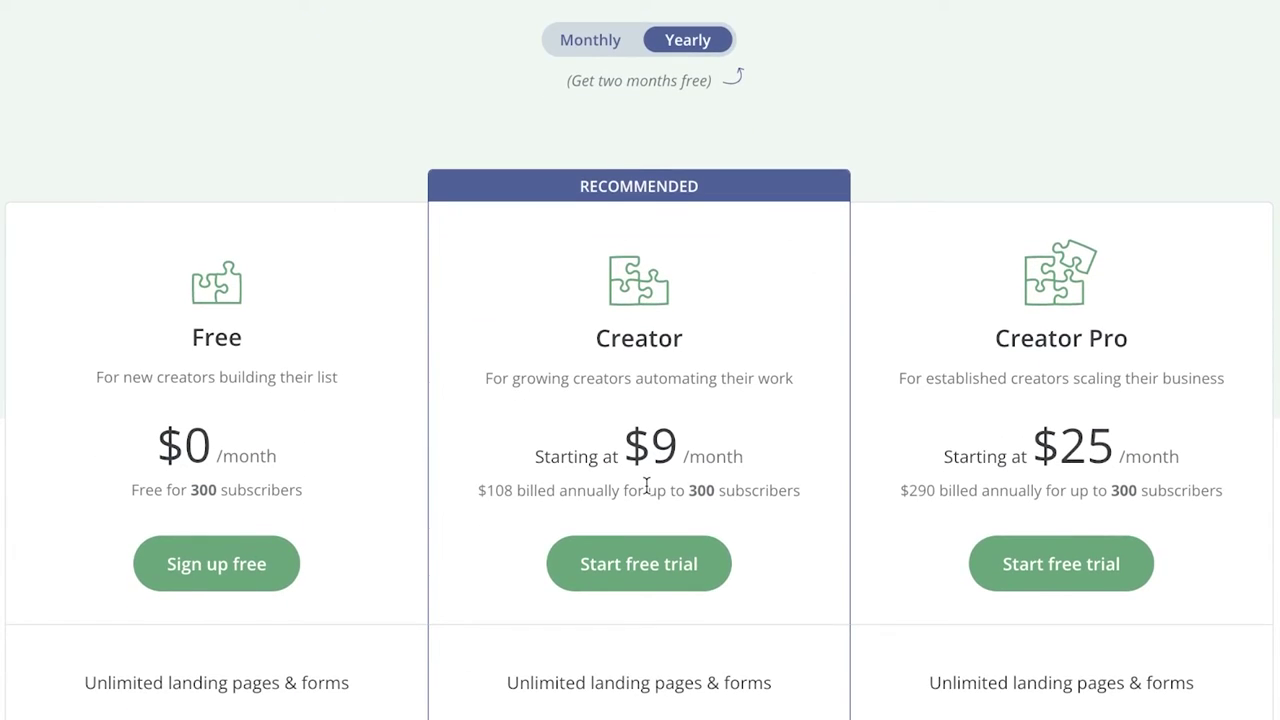
scroll(647, 487, "down", 8)
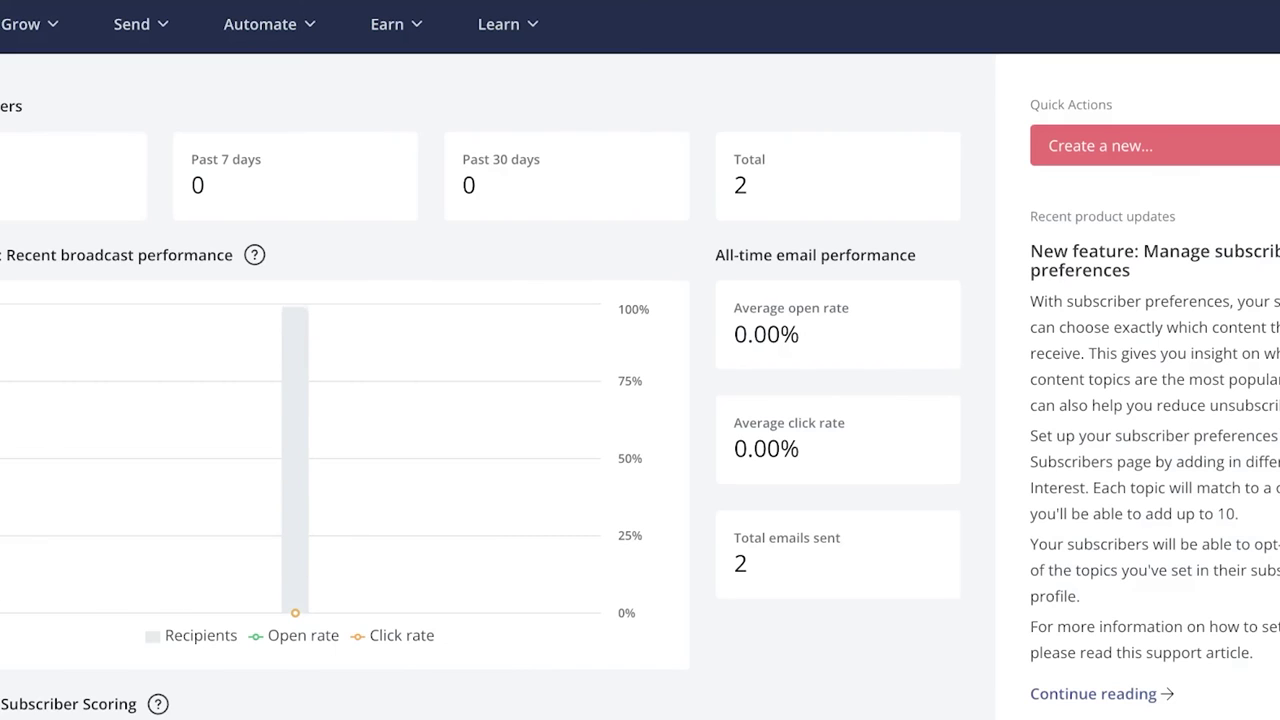
Step: Check the dashboard's automation features and compare them with the features of the Creator and Creator Pro plans
left_click(260, 24)
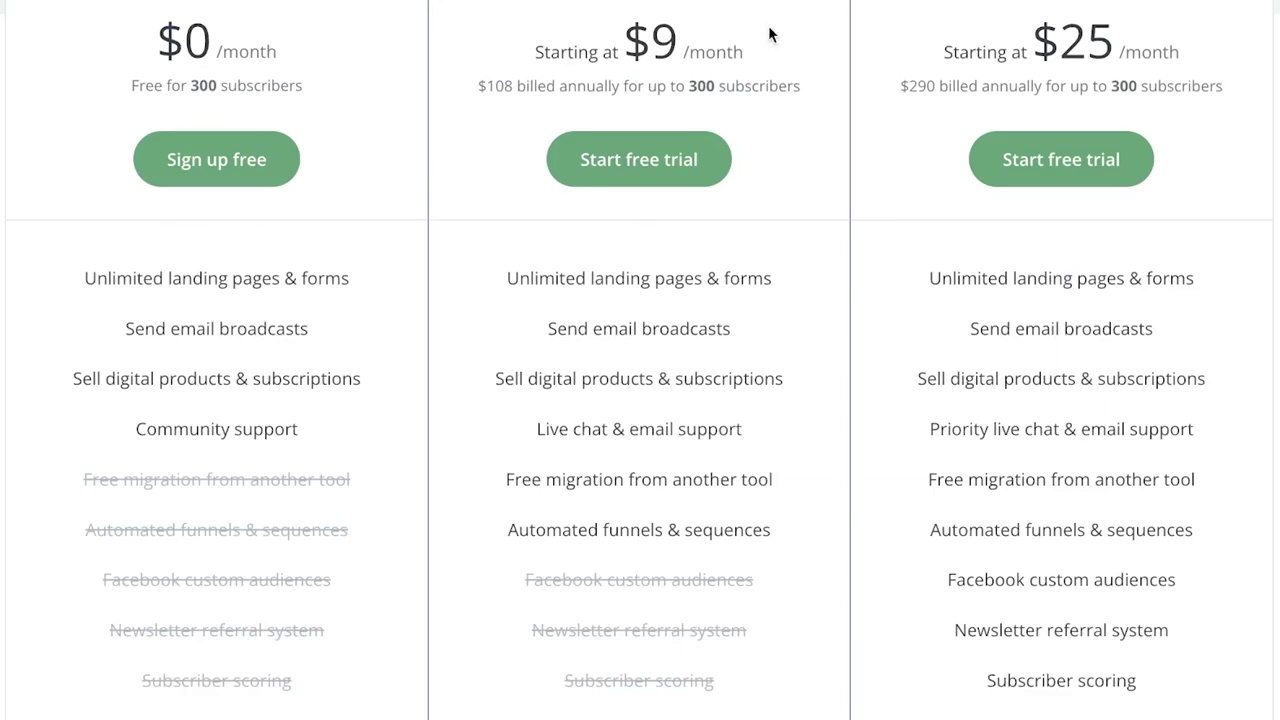
scroll(566, 266, "up", 3)
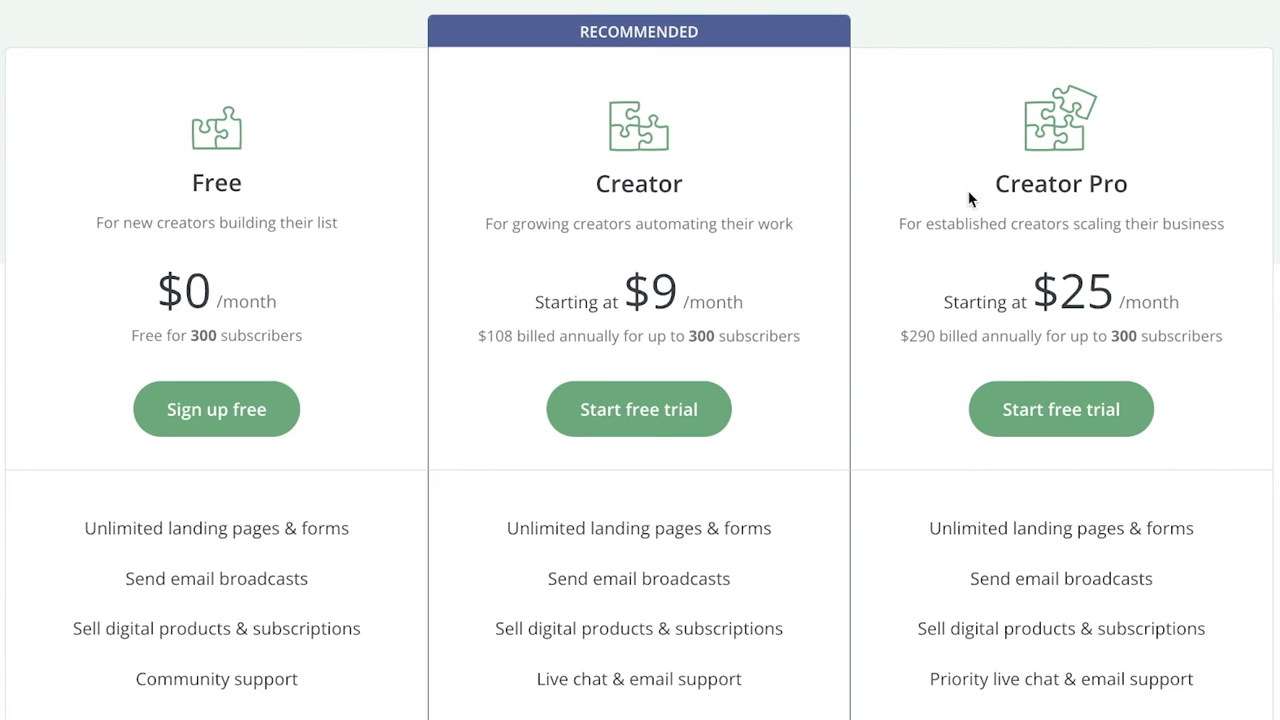
scroll(987, 232, "down", 3)
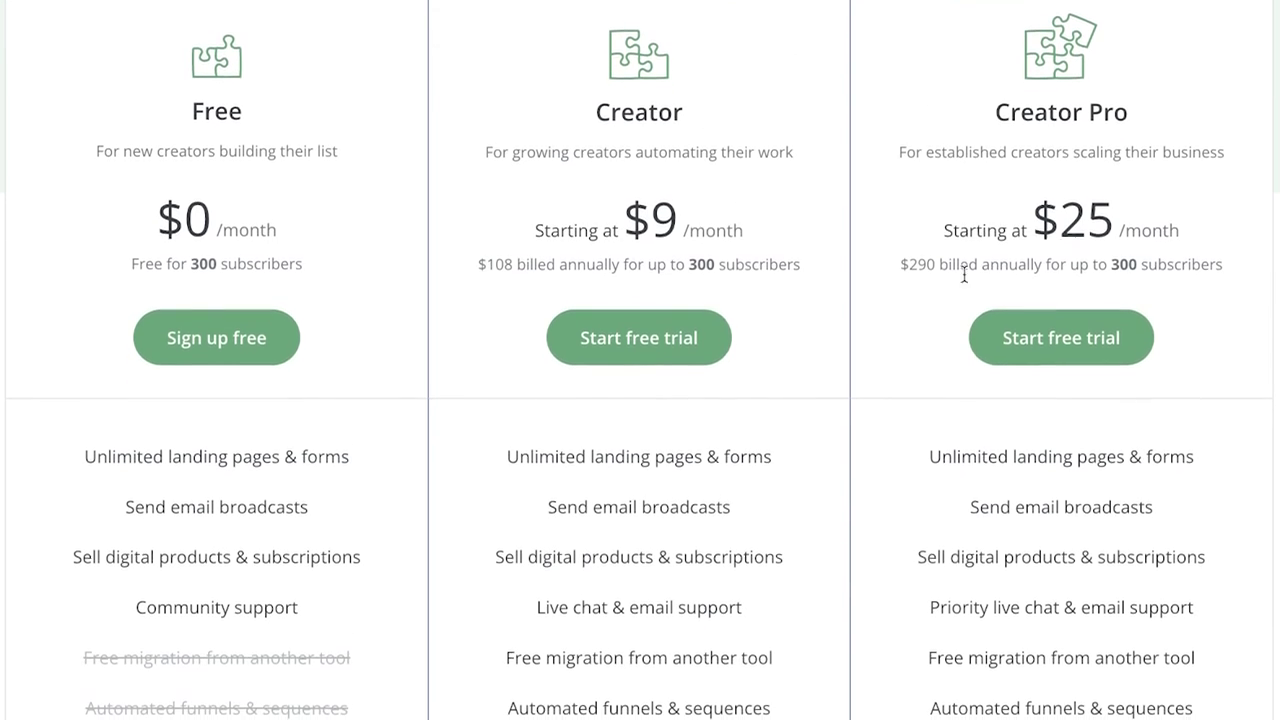
scroll(840, 602, "down", 3)
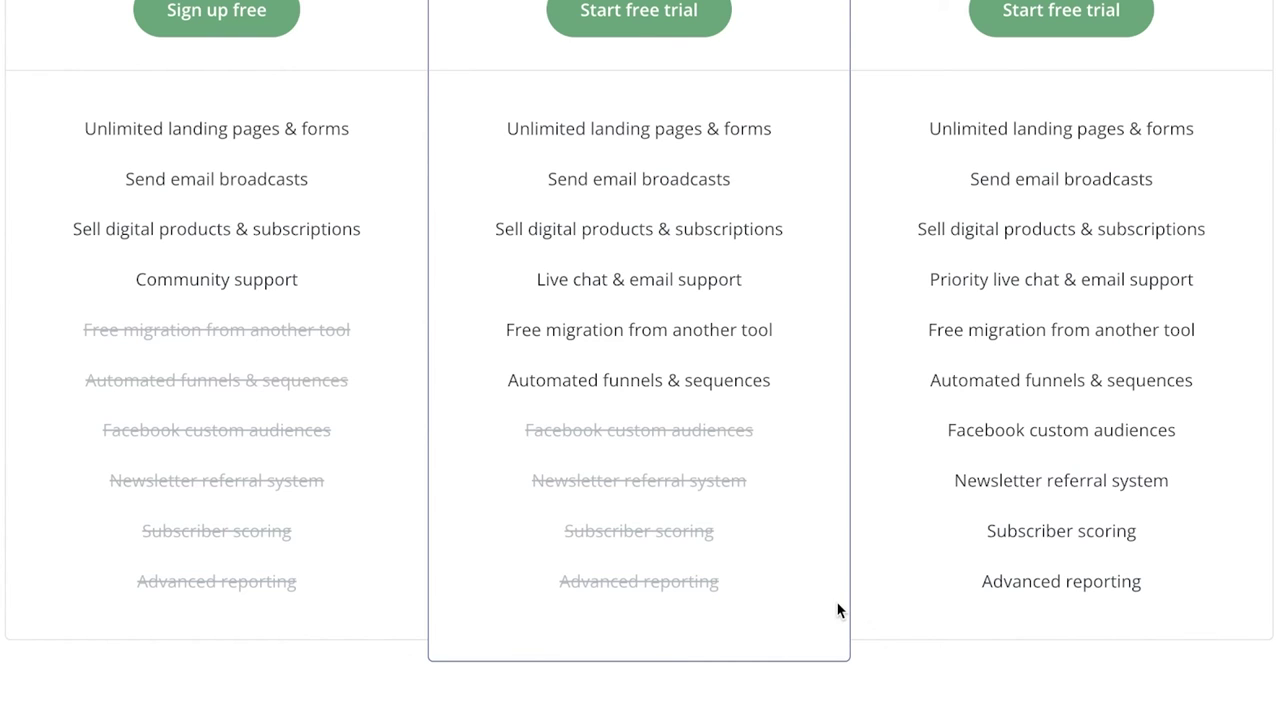
scroll(830, 598, "up", 10)
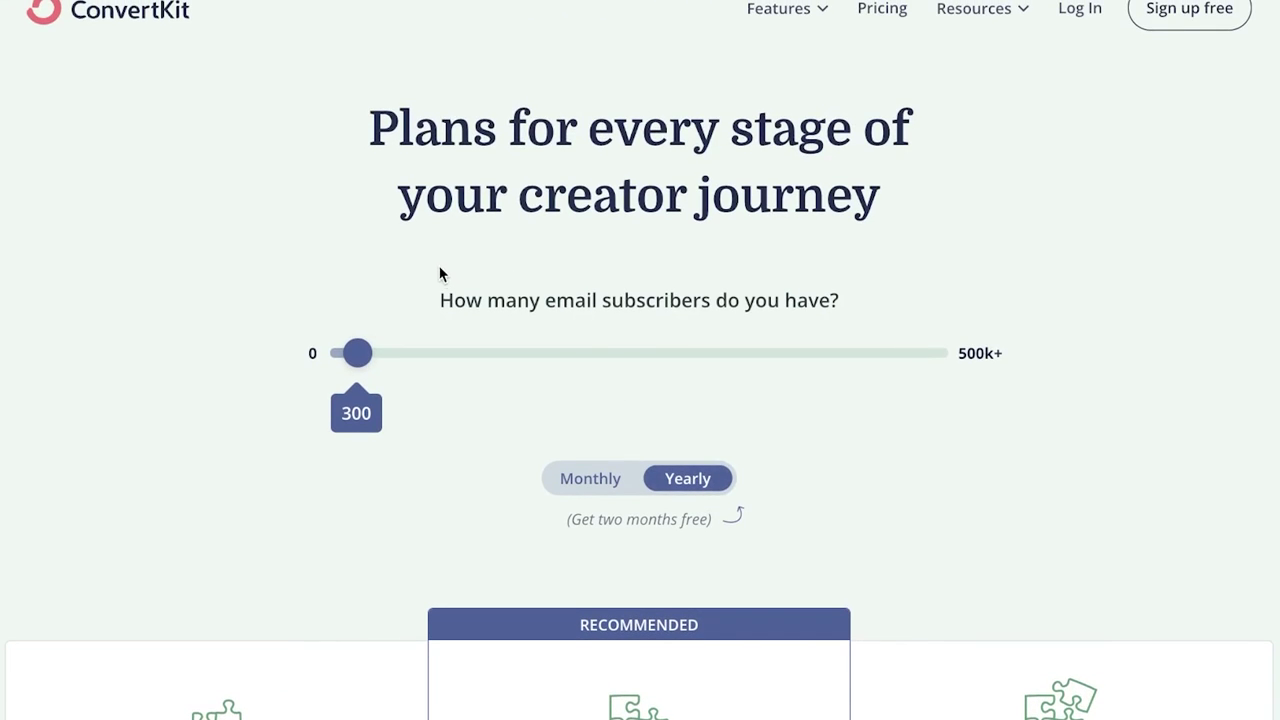
Step: Review the monthly prices and annual billing amounts of the three plans once more on the pricing page
scroll(444, 279, "down", 6)
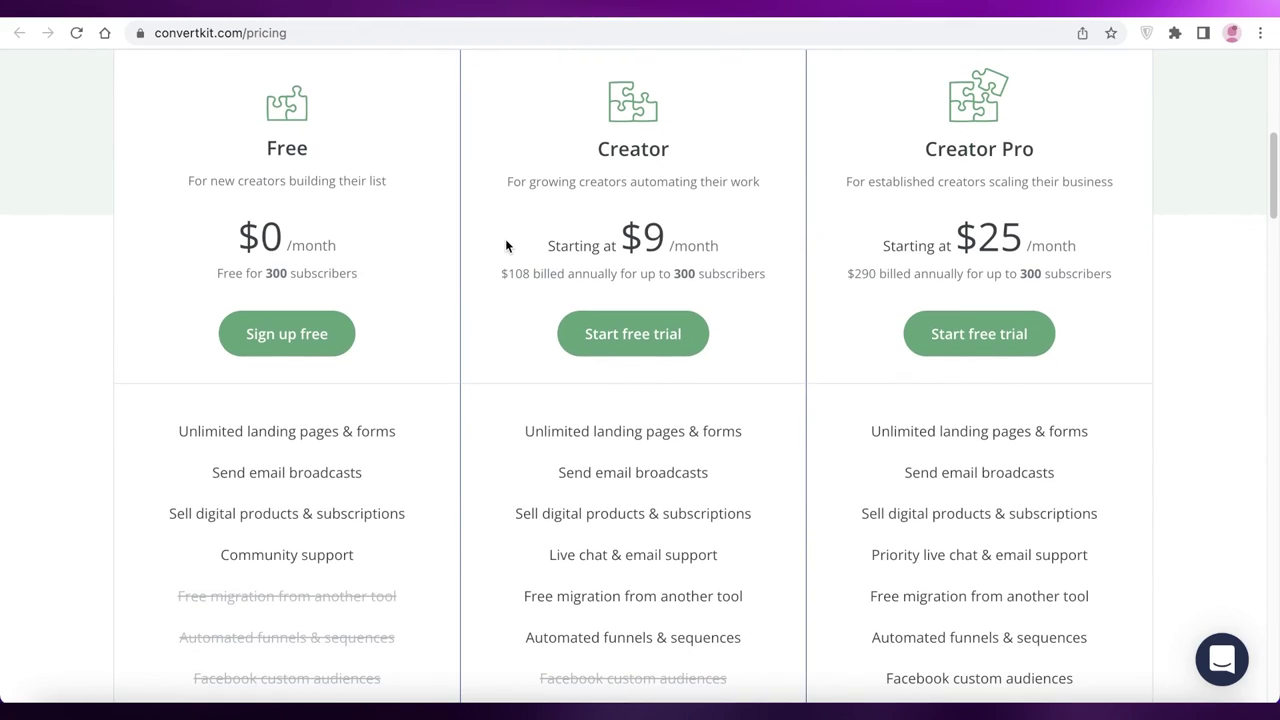
scroll(505, 245, "up", 1)
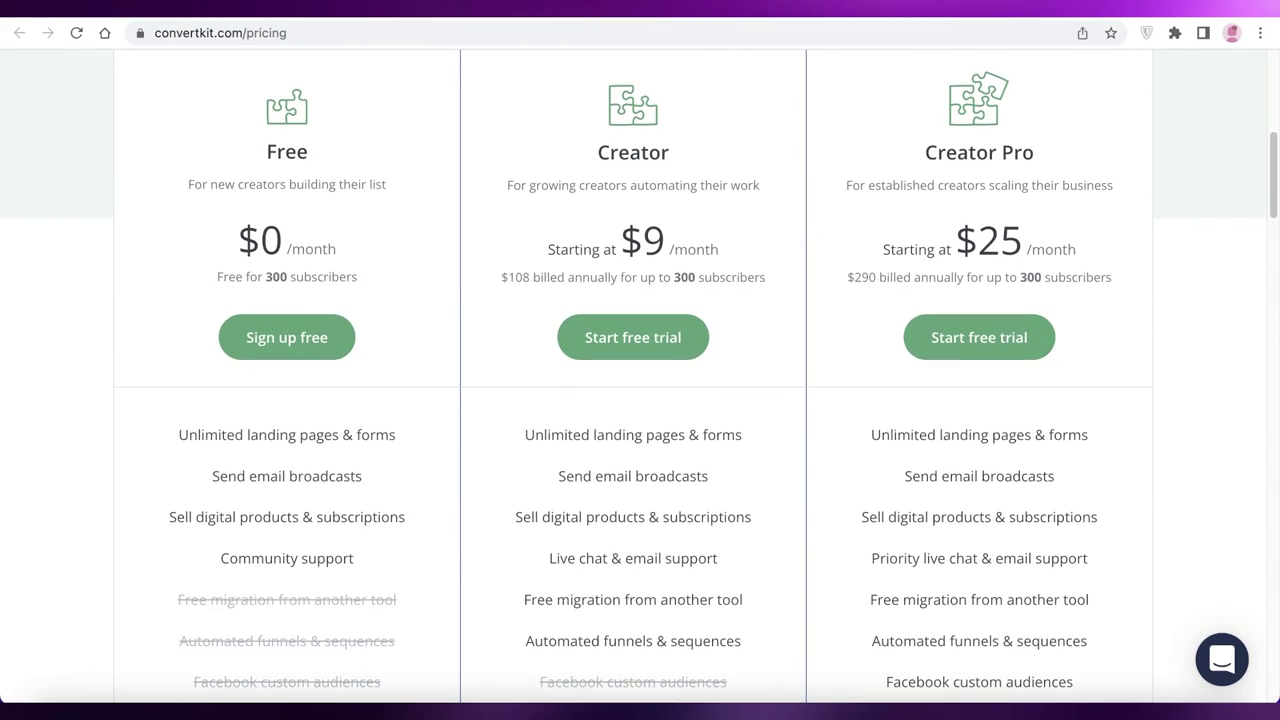
scroll(613, 346, "up", 5)
scroll(611, 350, "down", 5)
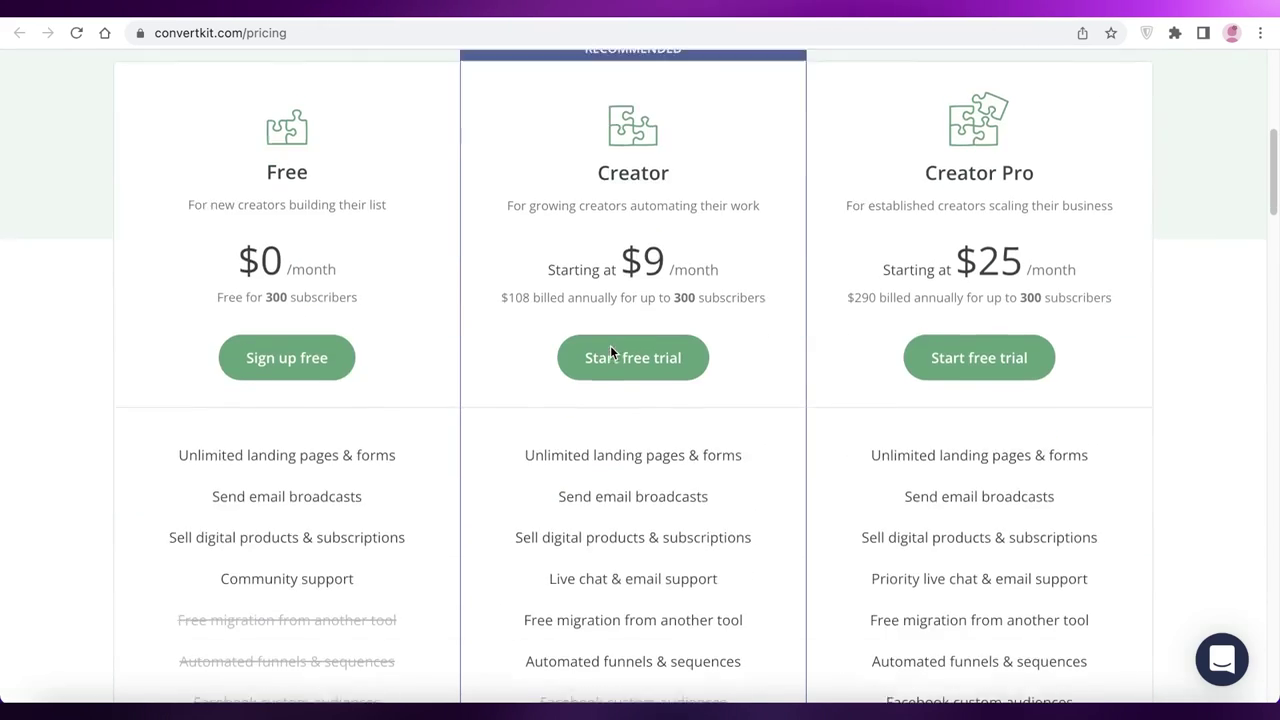
scroll(603, 377, "up", 4)
scroll(603, 377, "down", 2)
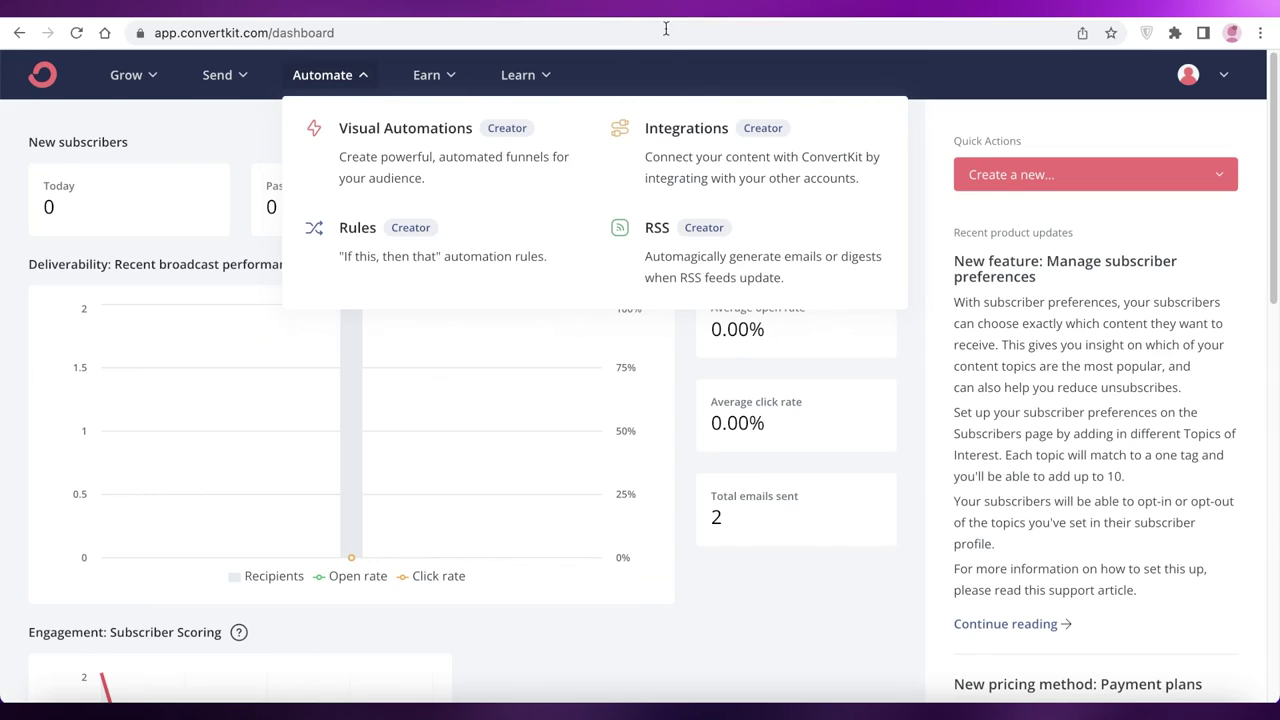
Step: Return to the dashboard home and inspect the "THANK YOU FOR JOINING" broadcast's statistics in the recent performance chart
left_click(45, 82)
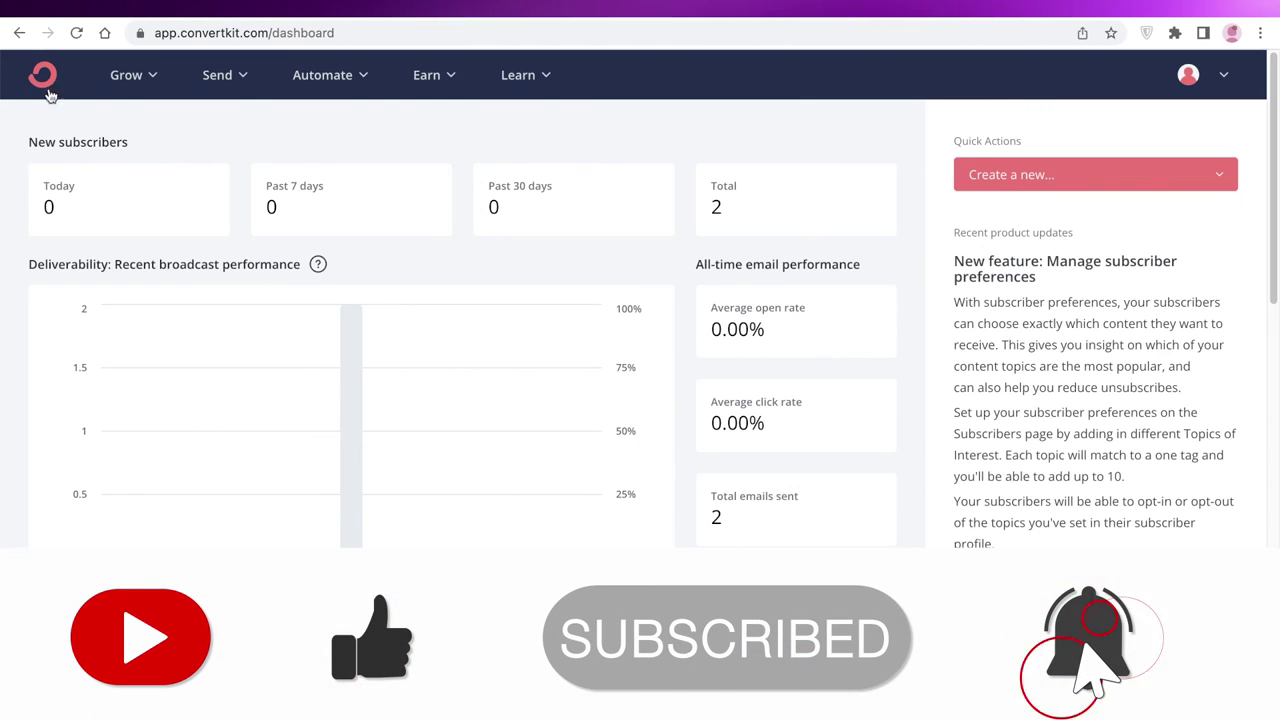
scroll(300, 260, "down", 1)
mouse_move(369, 354)
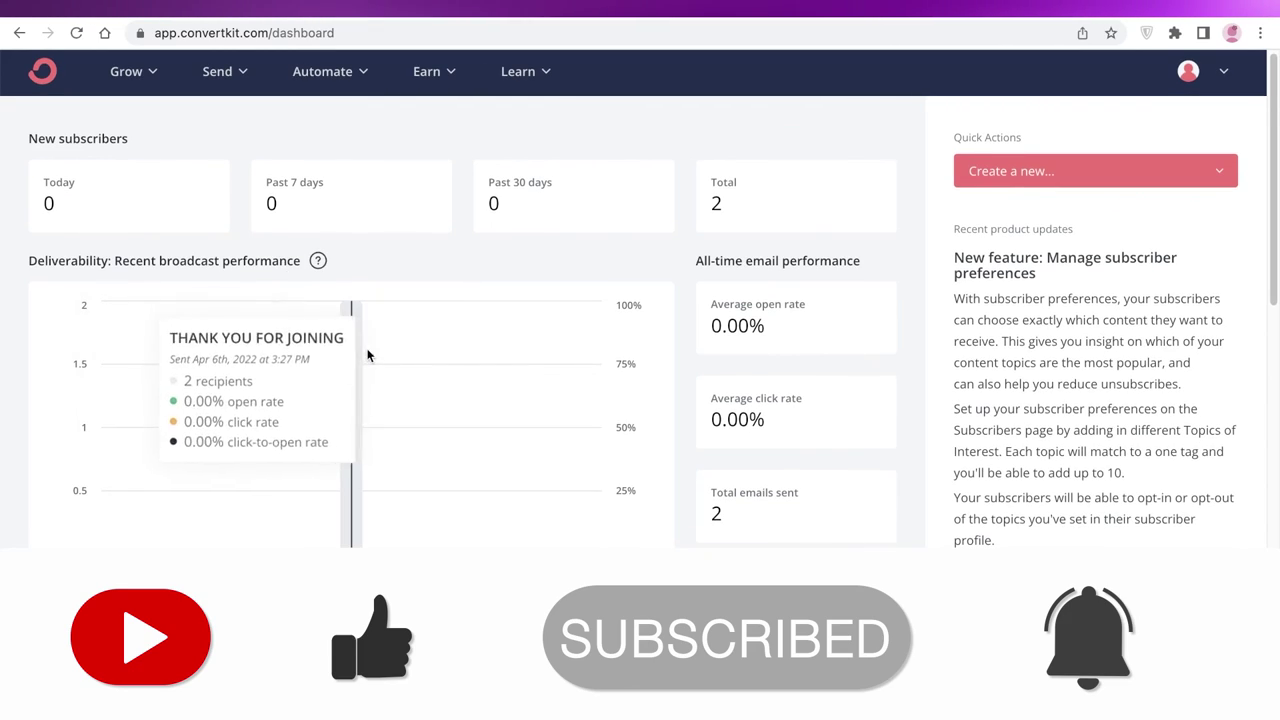